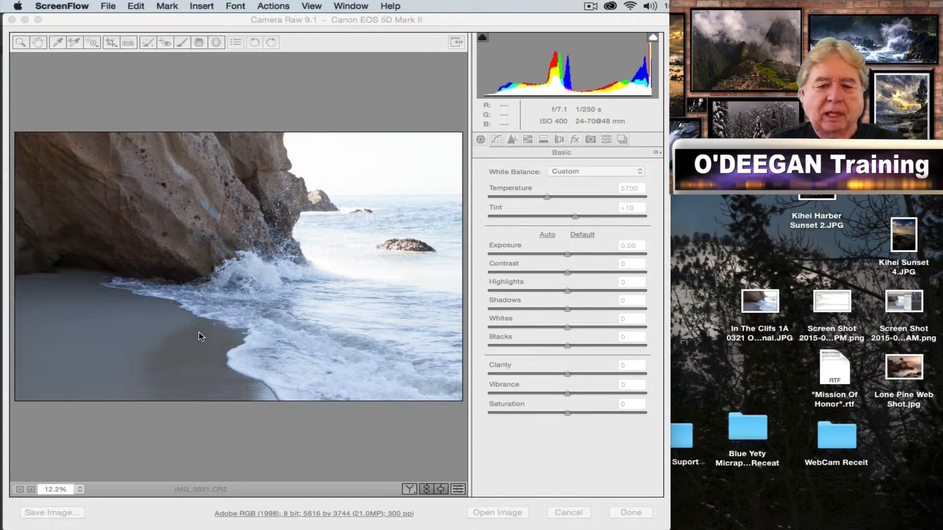
- Set the raw photo's Shadows to +100, Highlights to -100 and Contrast to +100
left_click(479, 234)
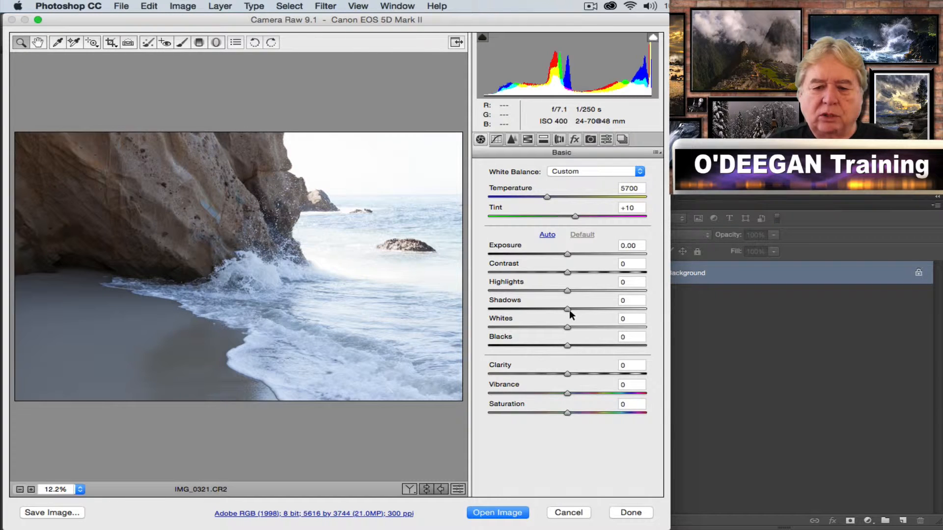
left_click_drag(569, 310, 661, 308)
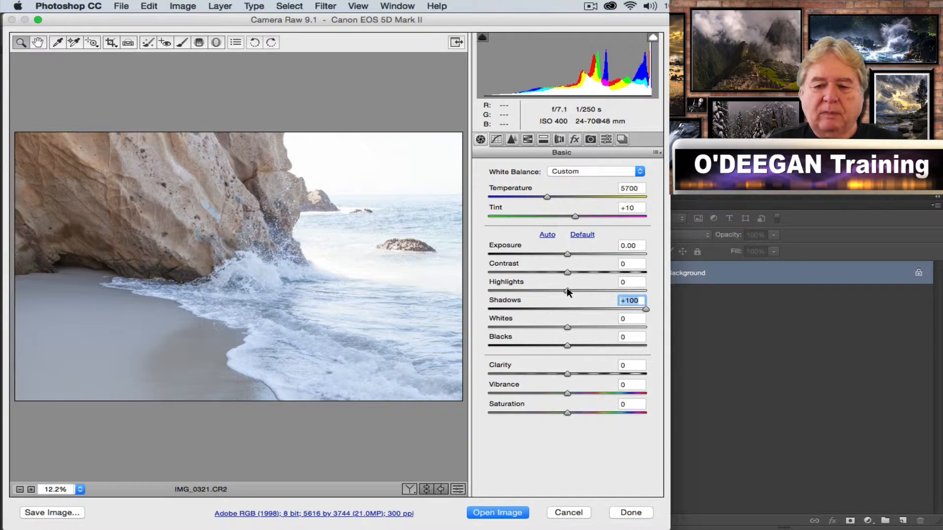
left_click_drag(567, 289, 473, 290)
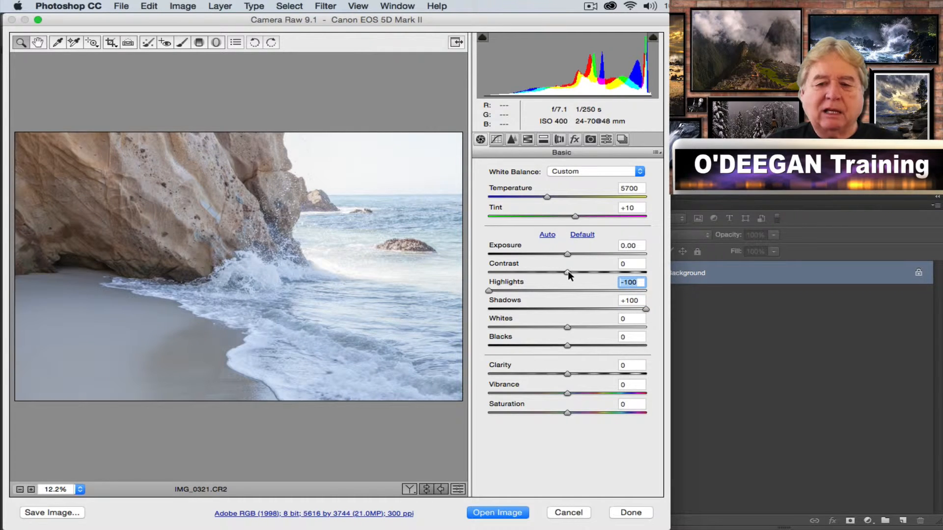
left_click_drag(568, 271, 659, 270)
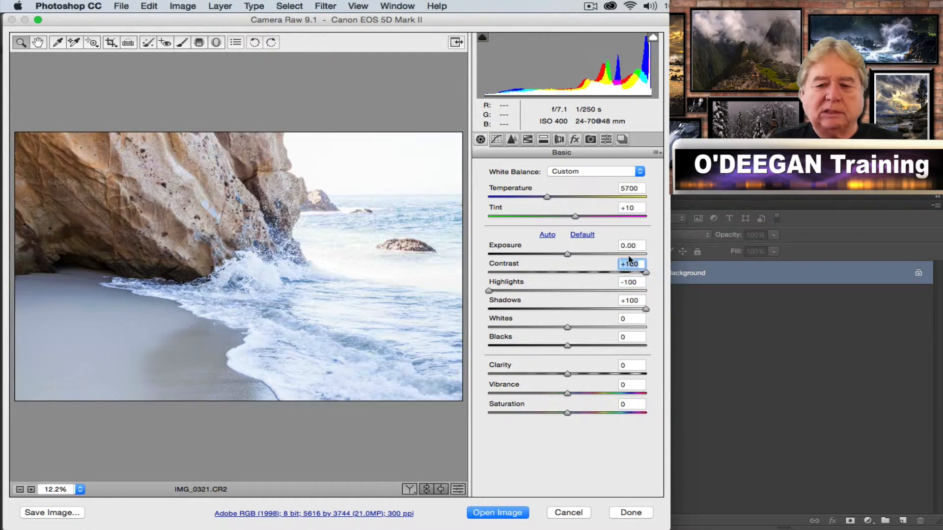
- Lower the raw photo's Exposure to -0.90 and warm its Temperature to 9000
left_click_drag(565, 252, 552, 252)
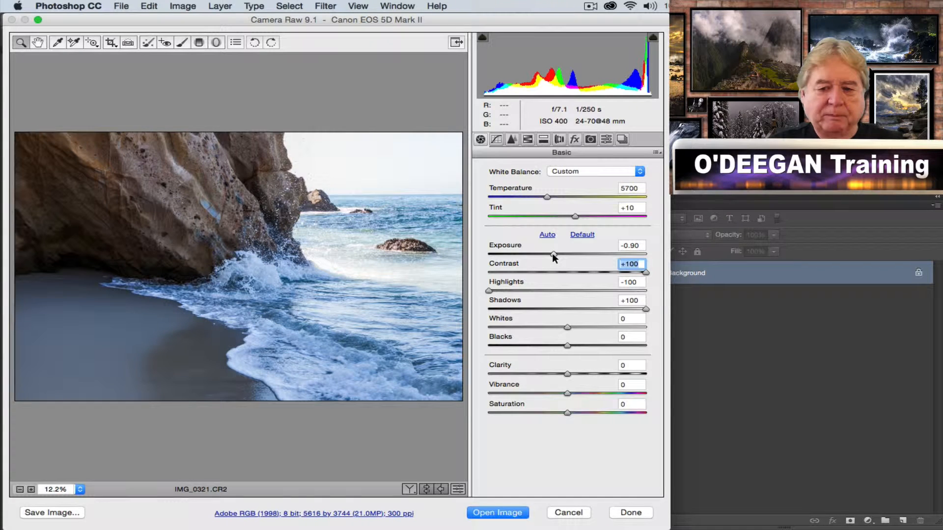
key("shift+Tab")
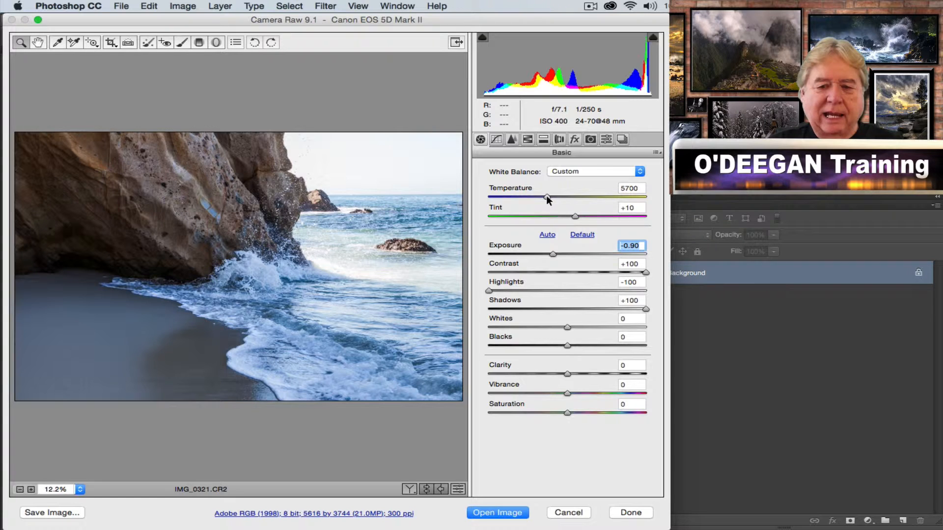
left_click_drag(546, 195, 591, 197)
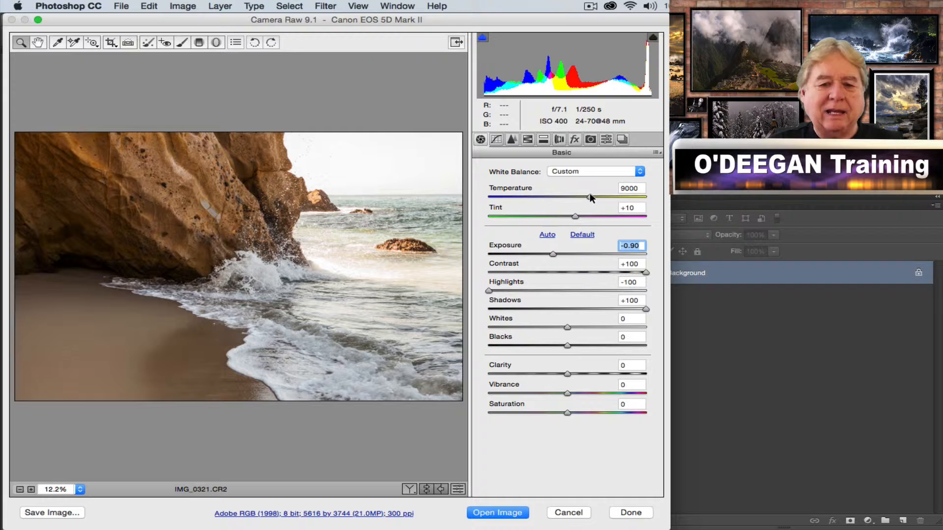
left_click(589, 194)
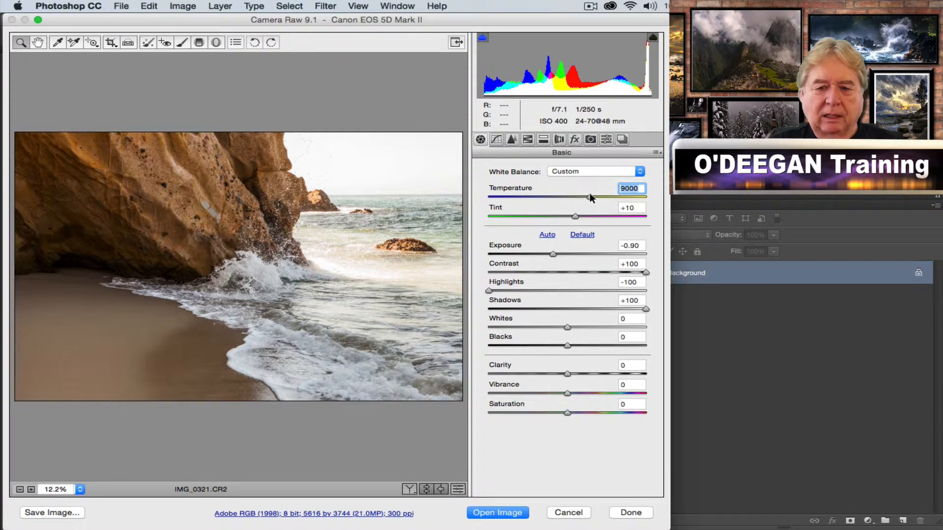
left_click(49, 513)
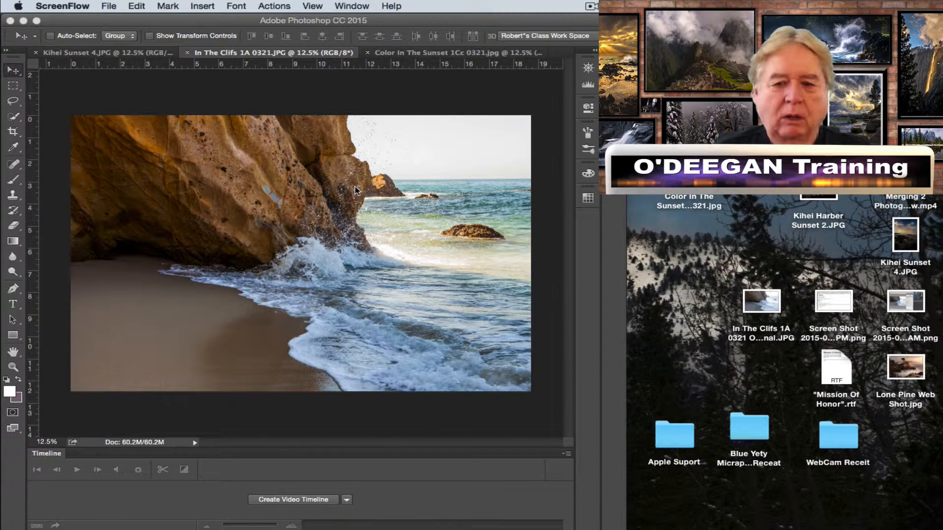
- Duplicate the Background layer of In The Clifs 1A 0321.JPG and make the original Background layer active
left_click(370, 207)
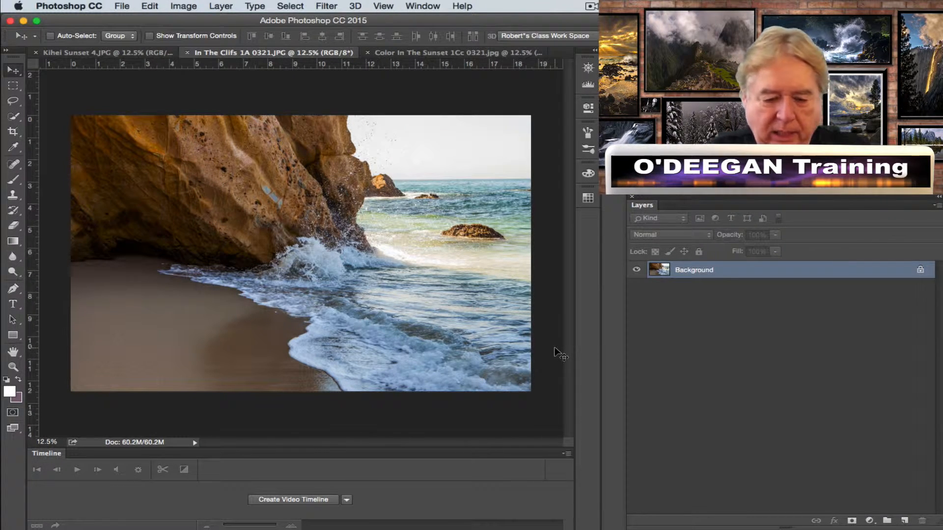
key("super+j")
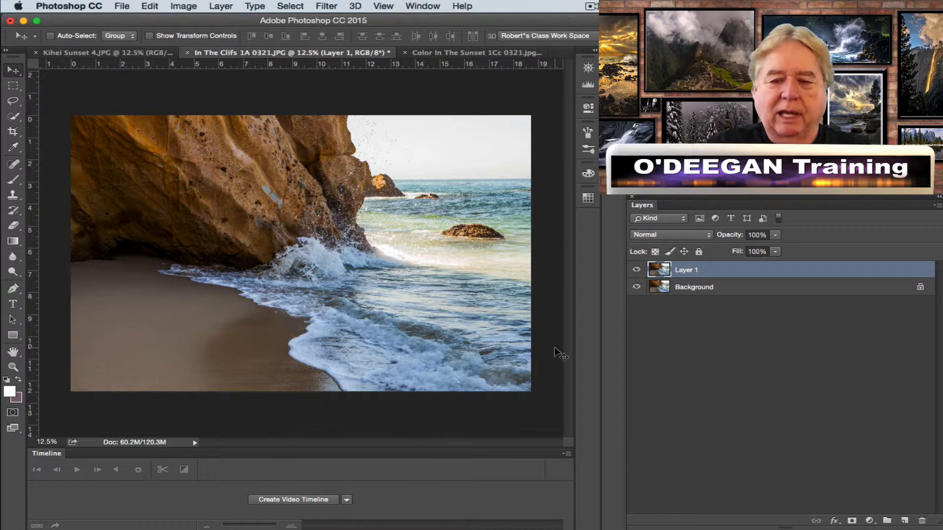
left_click(697, 287)
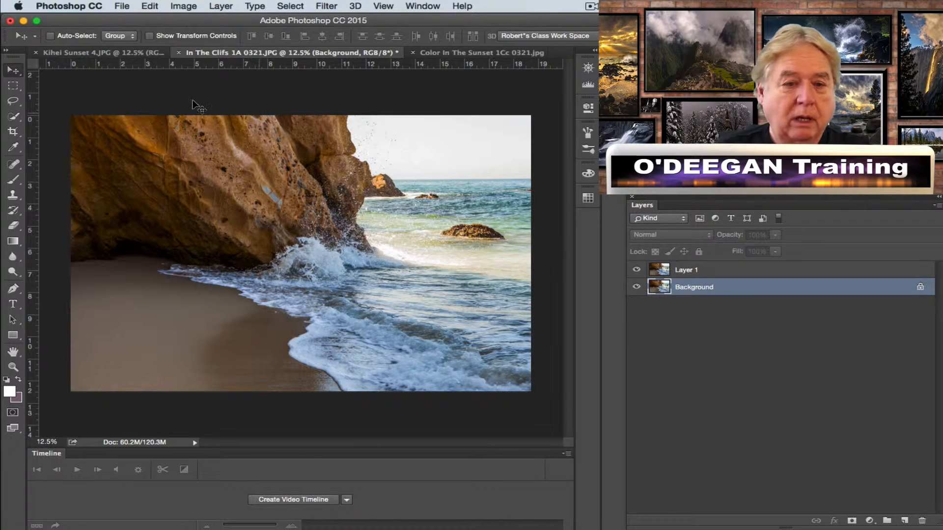
- Select the entire Kihei Sunset 4.JPG image and copy it
left_click(86, 50)
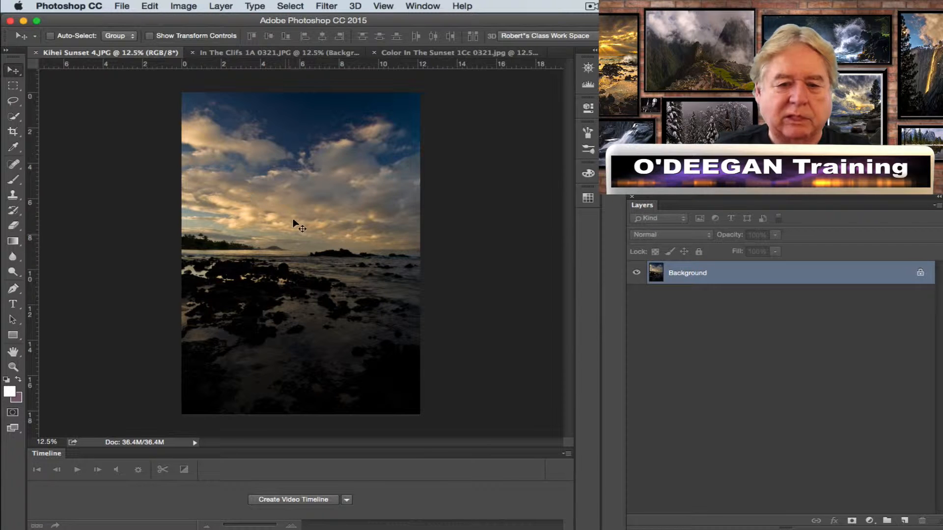
left_click(291, 6)
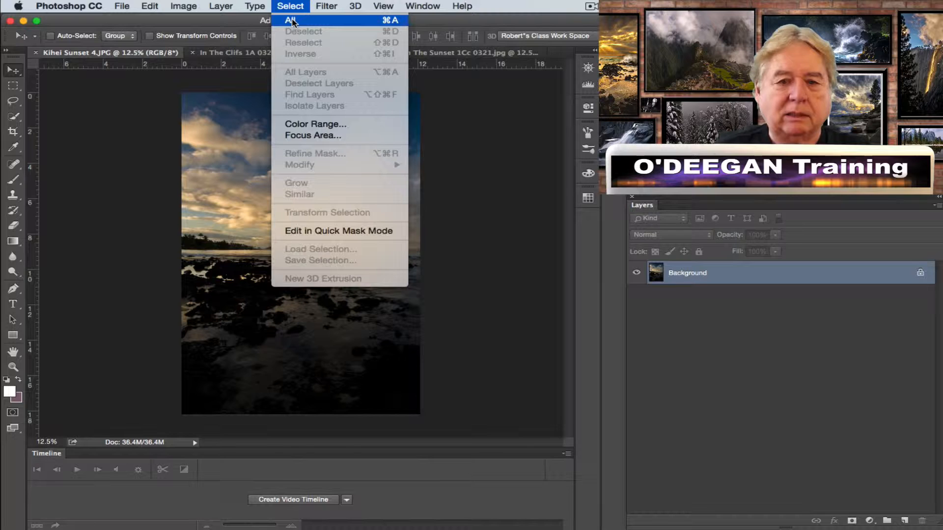
left_click(292, 21)
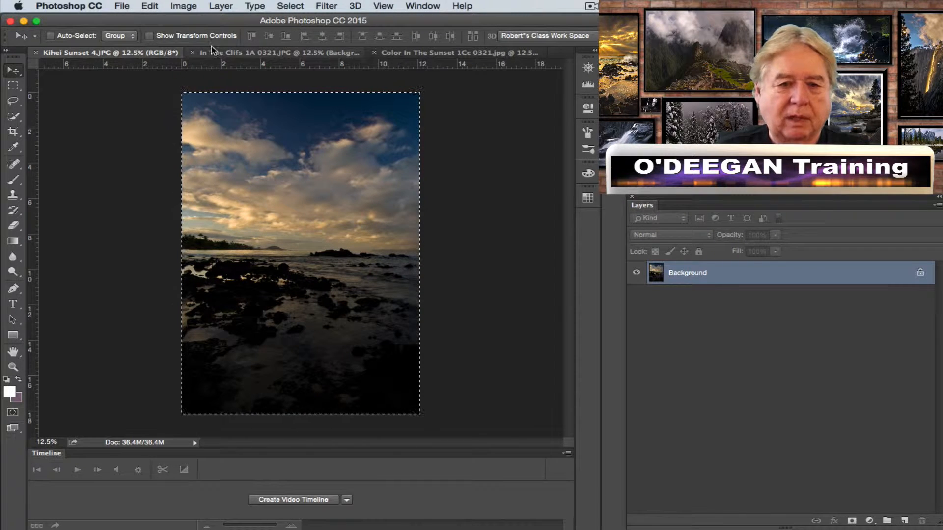
left_click(150, 6)
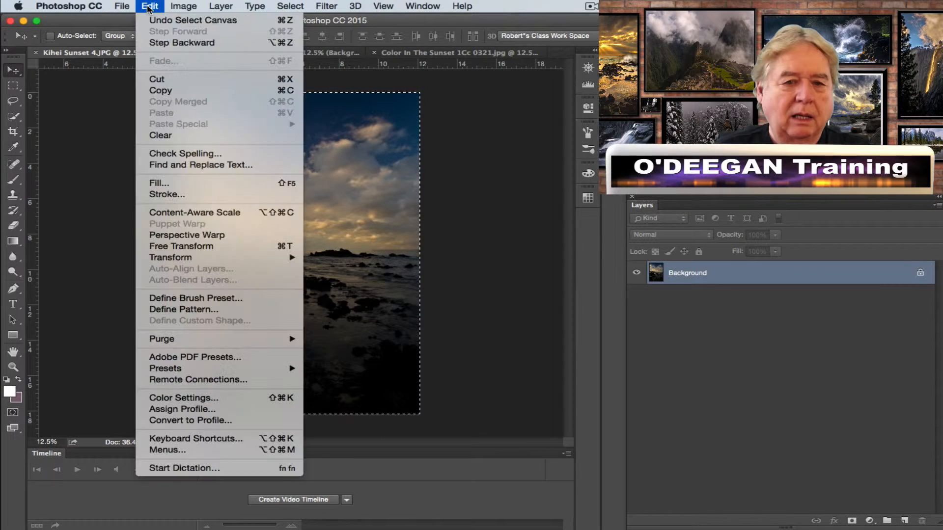
left_click(160, 92)
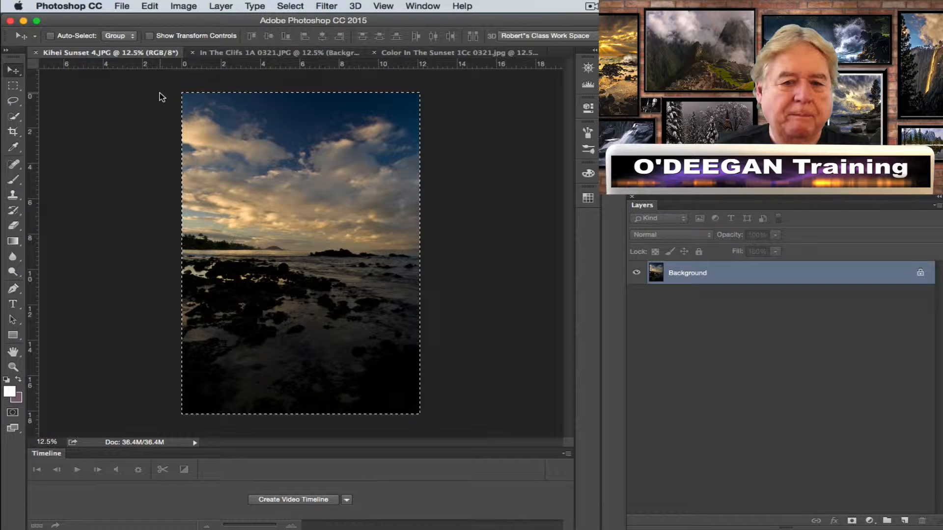
- Paste the copied sunset into In The Clifs 1A 0321.JPG, directly above the Background layer
left_click(254, 53)
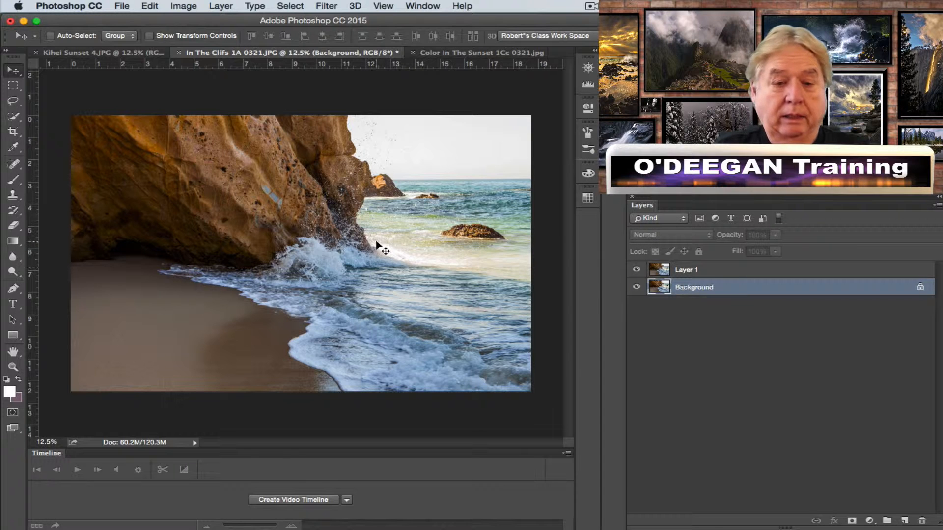
left_click(149, 6)
left_click(162, 112)
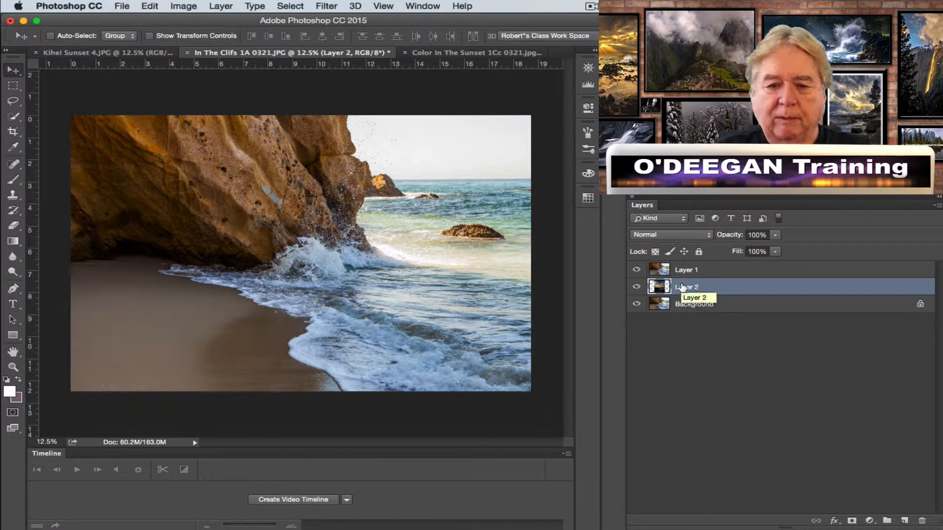
- Reduce the opacity of Layer 1 to 14% to reveal the sunset beneath it
left_click(689, 271)
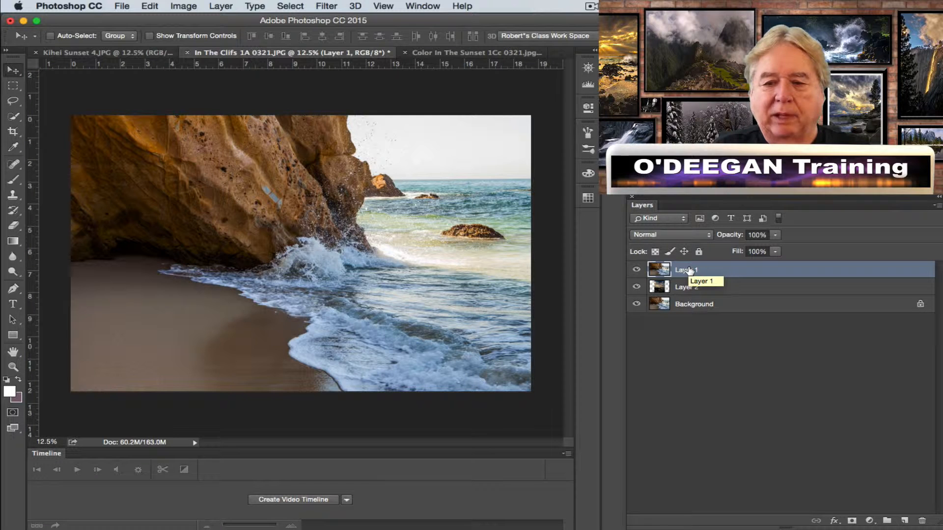
left_click(774, 235)
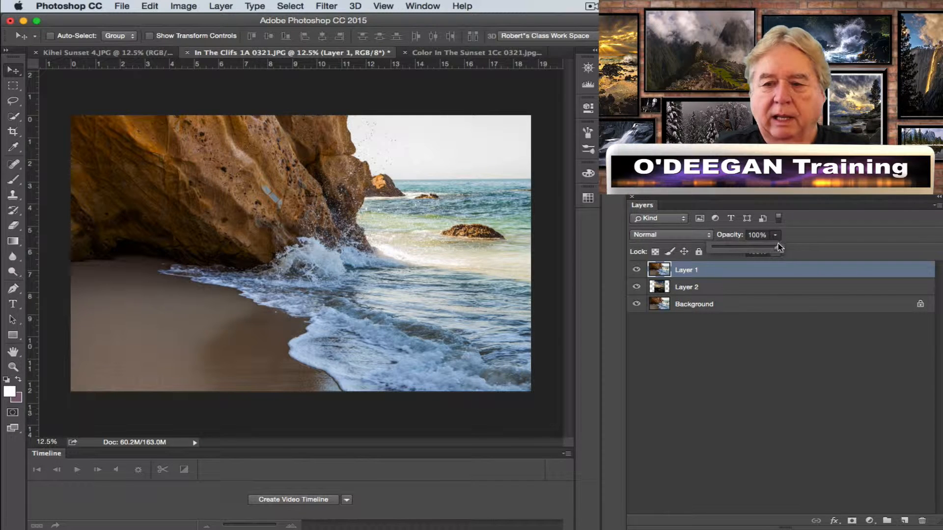
left_click_drag(778, 249, 722, 254)
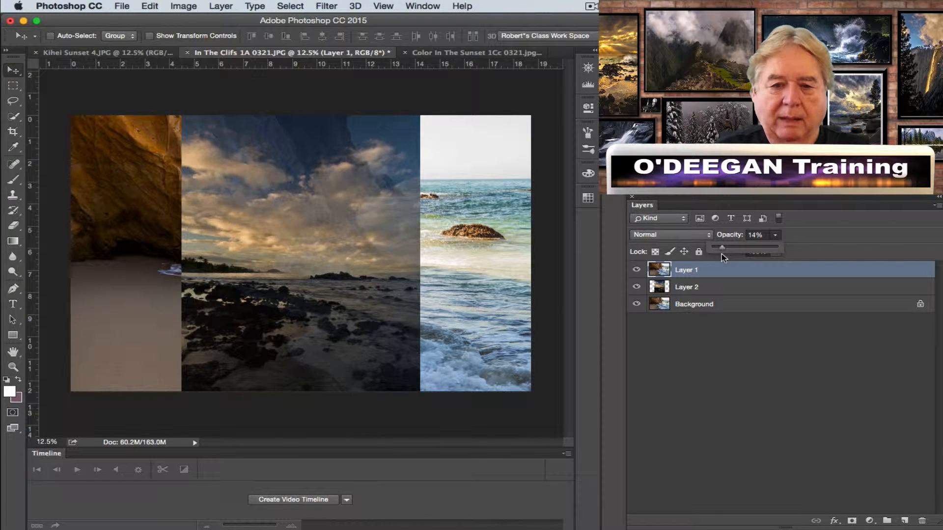
- Move the sunset on Layer 2 over the right part of the beach photo, with its horizon level with the small sea rock
left_click(714, 288)
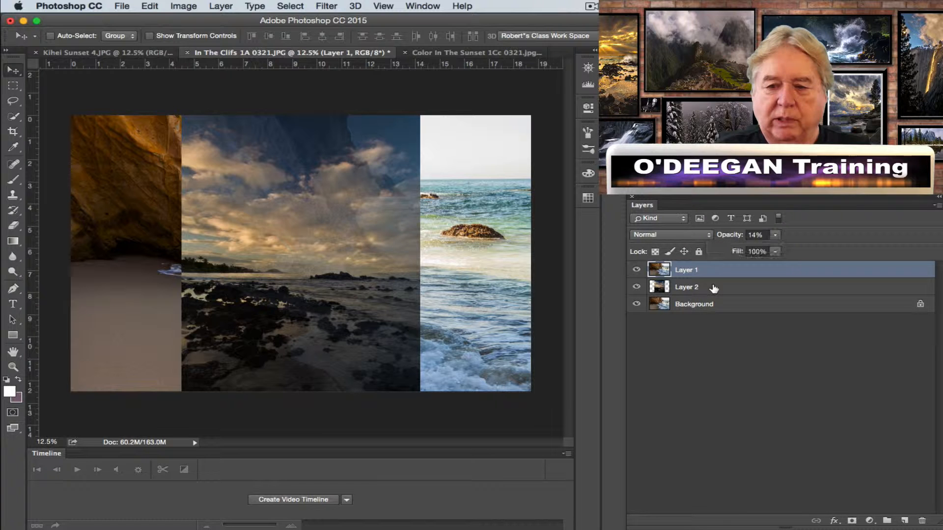
left_click(714, 288)
left_click_drag(349, 257, 481, 212)
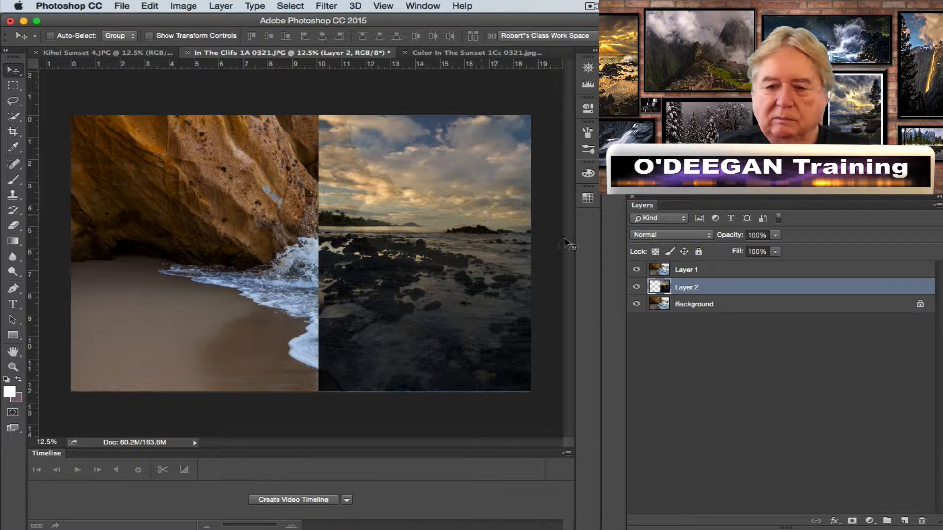
- Restore the opacity of Layer 1 to 100%
left_click(721, 269)
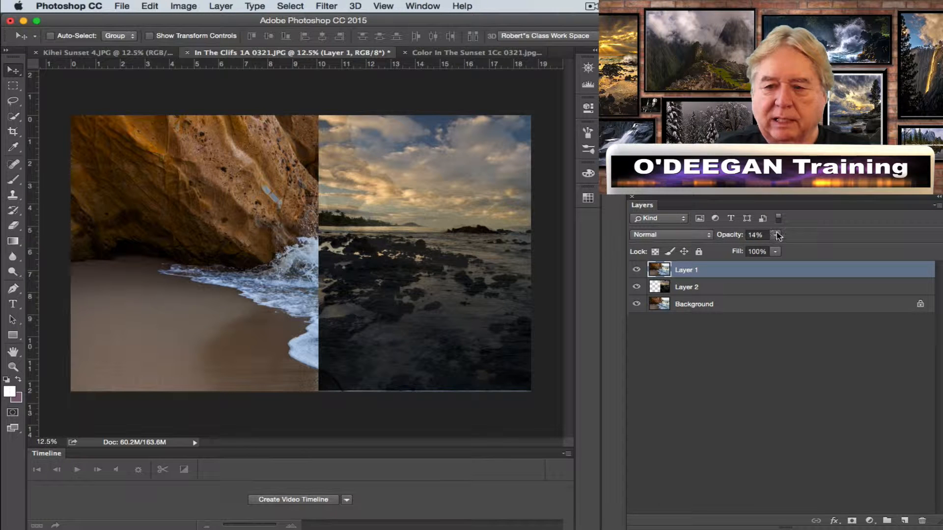
left_click_drag(776, 234, 777, 250)
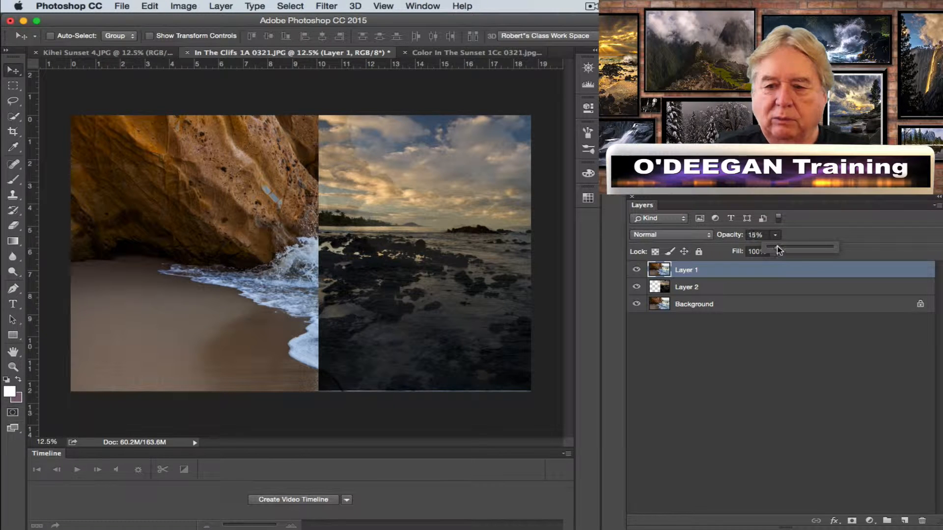
mouse_move(841, 247)
left_mouse_down()
mouse_move(807, 248)
mouse_move(854, 249)
left_mouse_up()
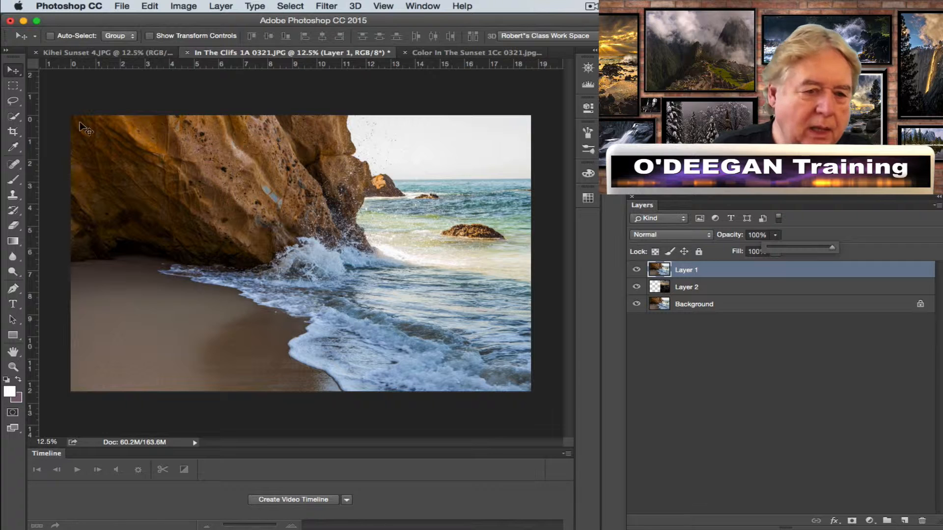
- Quick-select the sky and the sea beside the cliff, down to just below the small rock, and delete that area from Layer 1
left_click(14, 118)
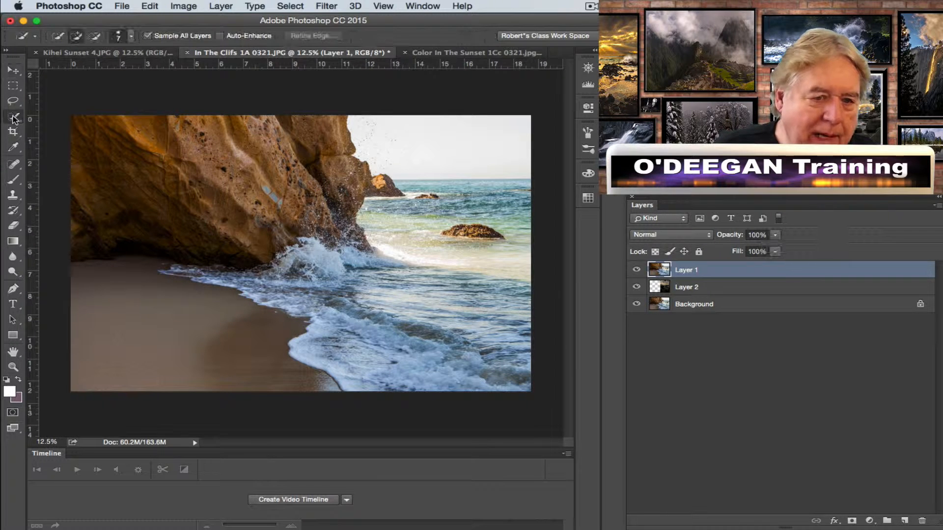
left_click(370, 122)
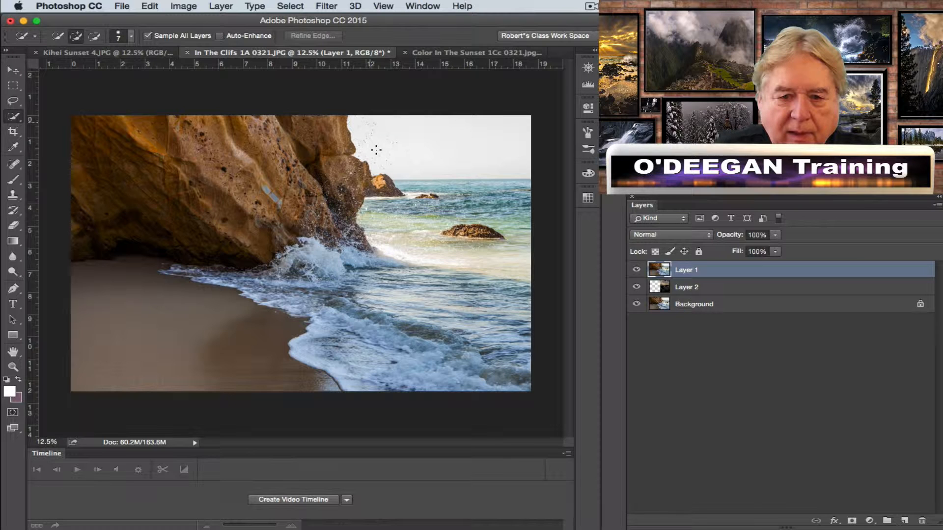
mouse_move(376, 147)
left_mouse_down()
mouse_move(371, 128)
mouse_move(370, 200)
left_mouse_up()
left_click_drag(383, 165, 372, 193)
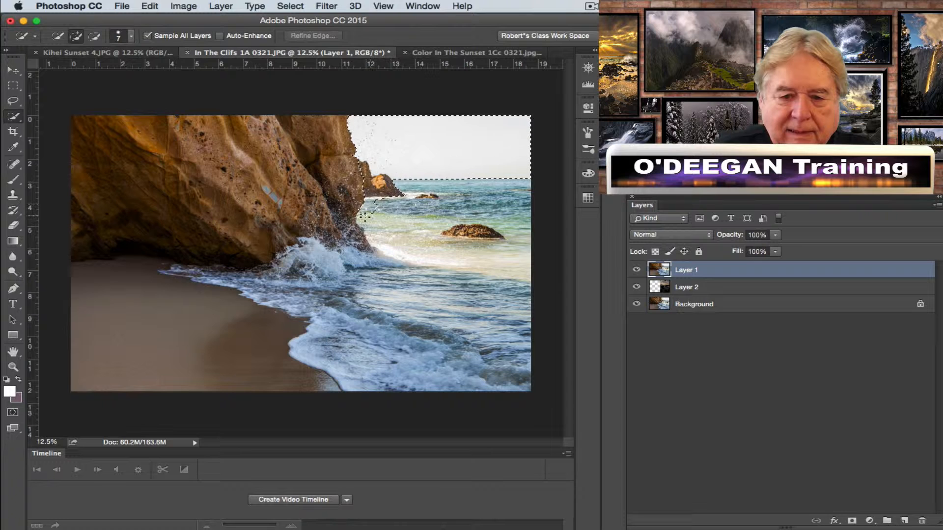
left_click_drag(362, 210, 364, 220)
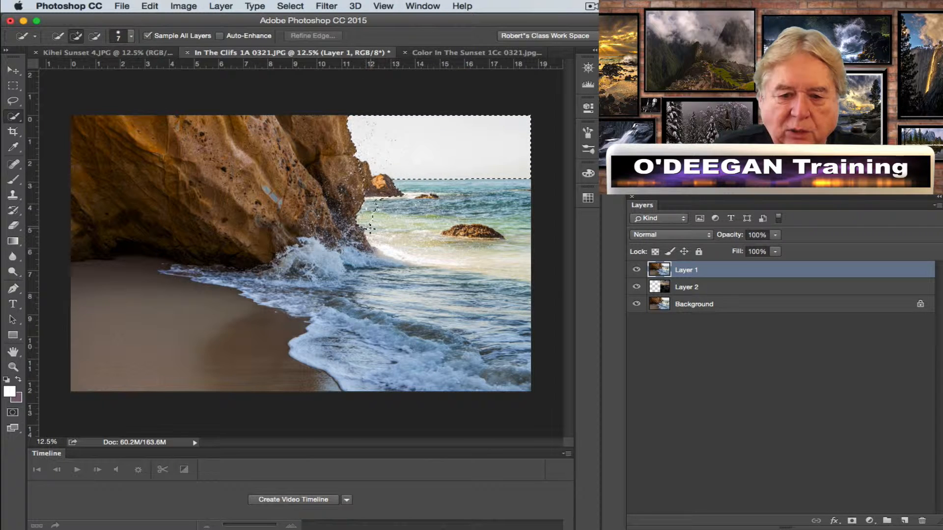
mouse_move(382, 228)
left_mouse_down()
mouse_move(371, 232)
mouse_move(486, 240)
mouse_move(526, 230)
mouse_move(467, 218)
left_mouse_up()
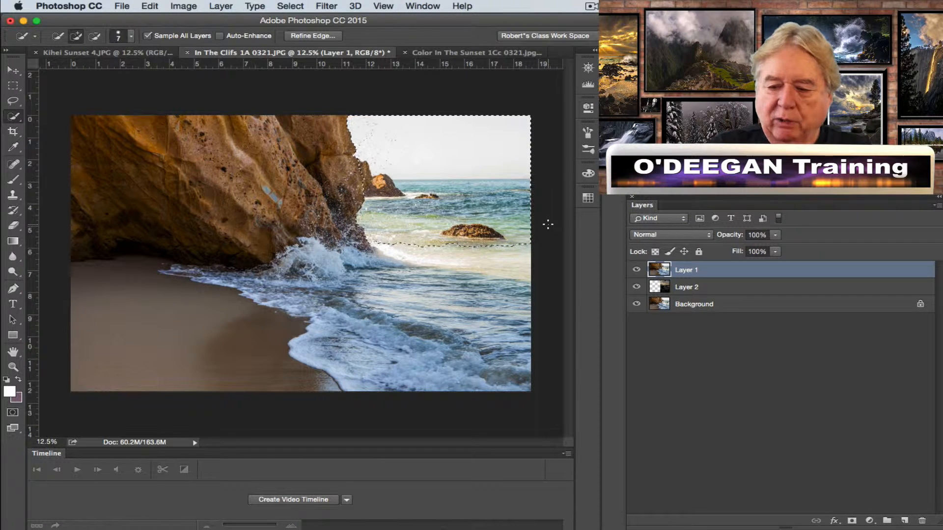
key("Delete")
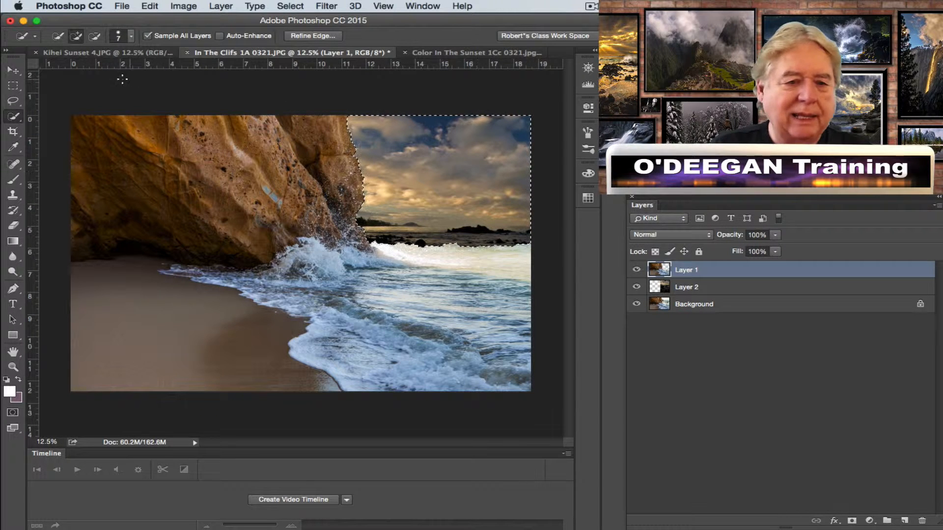
- Clear the selection and erase the bright far edge of the sea on Layer 1 to expose the sunset's dark rocks
left_click(13, 70)
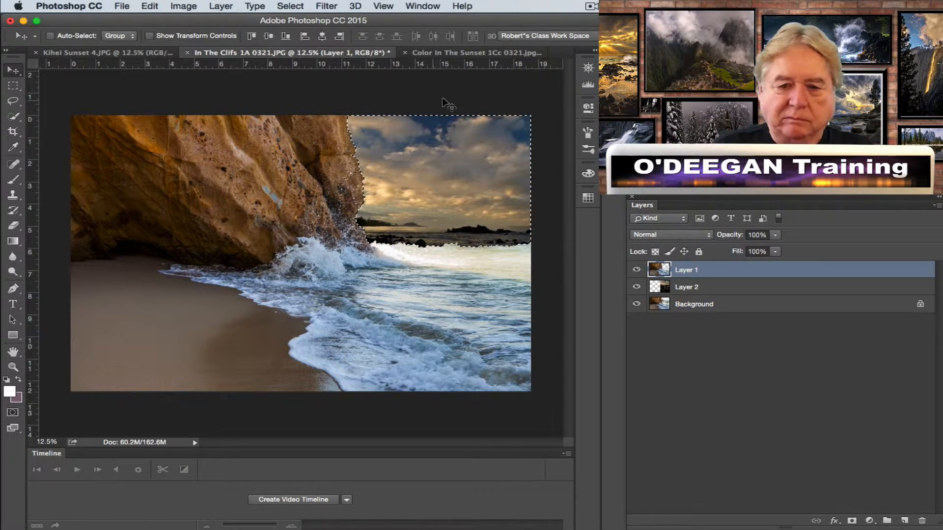
left_click(291, 7)
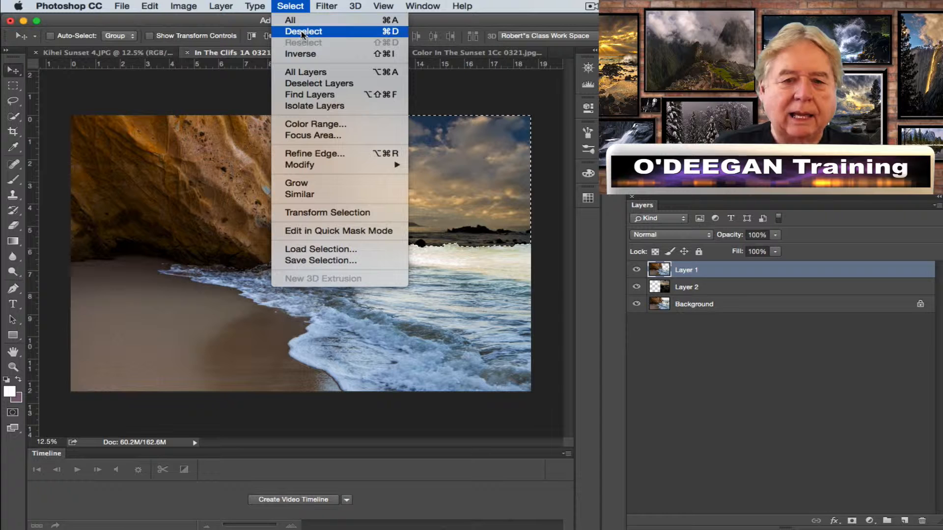
left_click(303, 31)
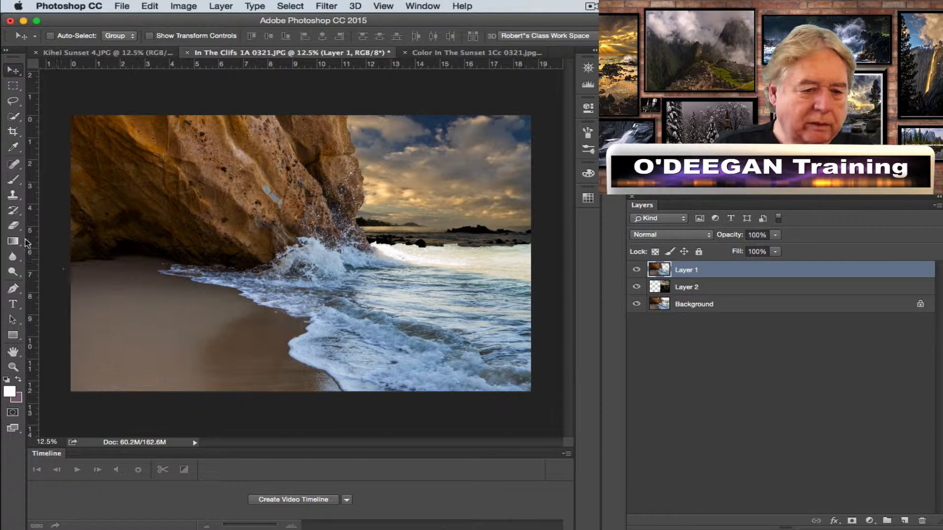
left_click(14, 226)
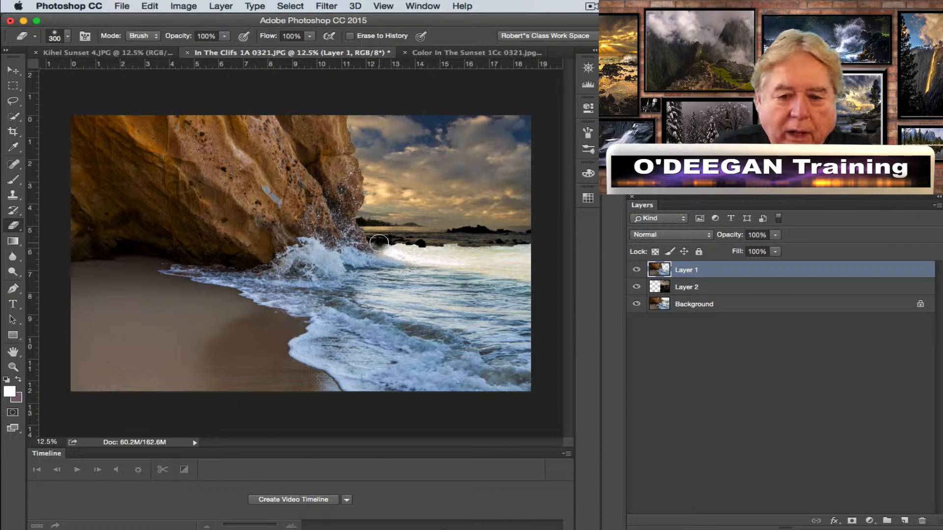
mouse_move(379, 243)
left_mouse_down()
mouse_move(507, 251)
mouse_move(425, 258)
mouse_move(535, 247)
mouse_move(507, 251)
mouse_move(533, 257)
mouse_move(435, 257)
mouse_move(538, 263)
mouse_move(404, 255)
mouse_move(376, 248)
mouse_move(371, 221)
left_mouse_up()
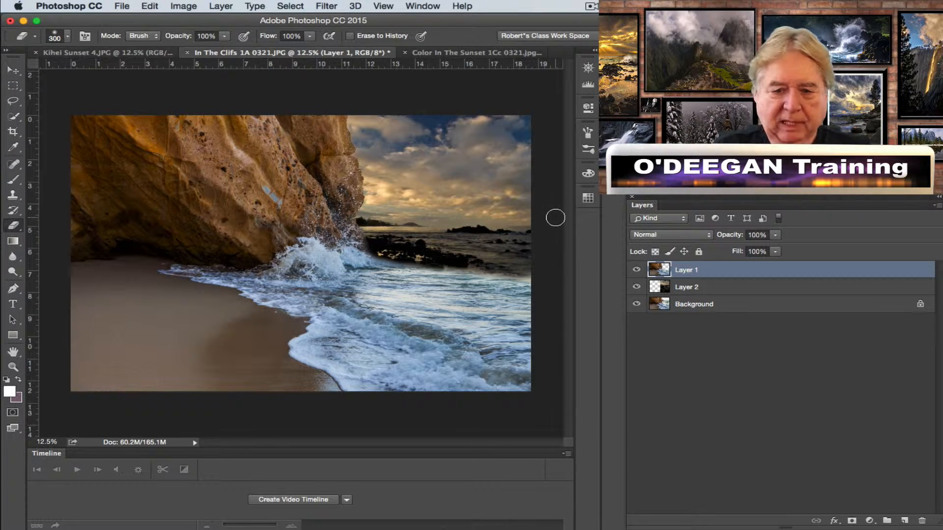
left_click(13, 72)
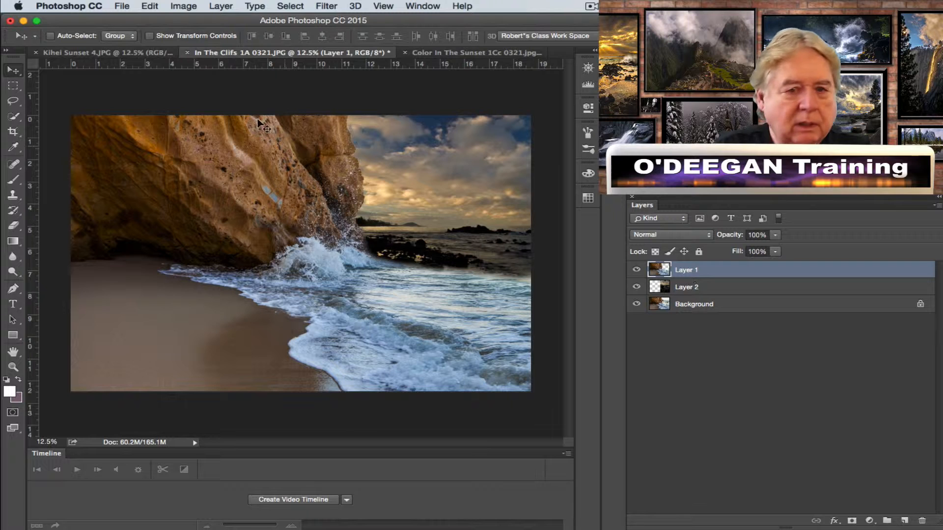
- Warp Layer 1 by pulling the lower part of its right edge upward and slightly outward, and apply the transformation
left_click(222, 7)
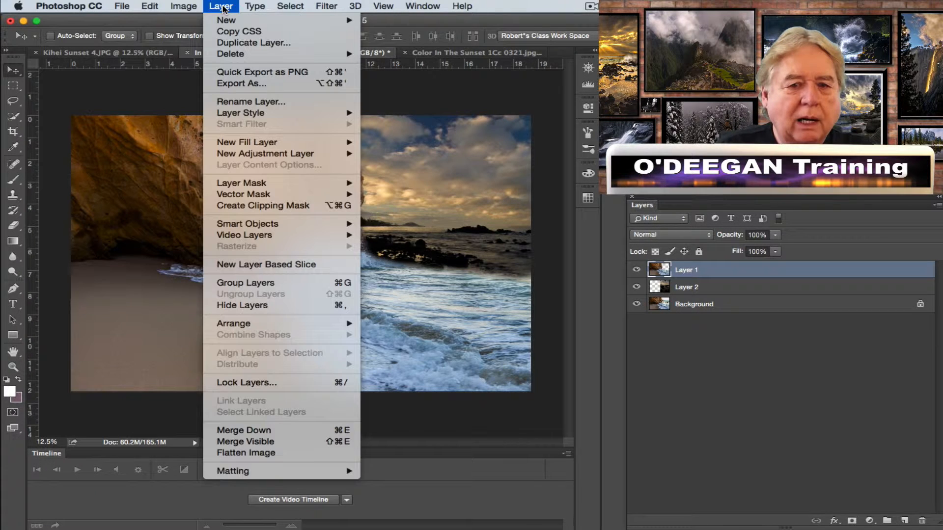
mouse_move(150, 7)
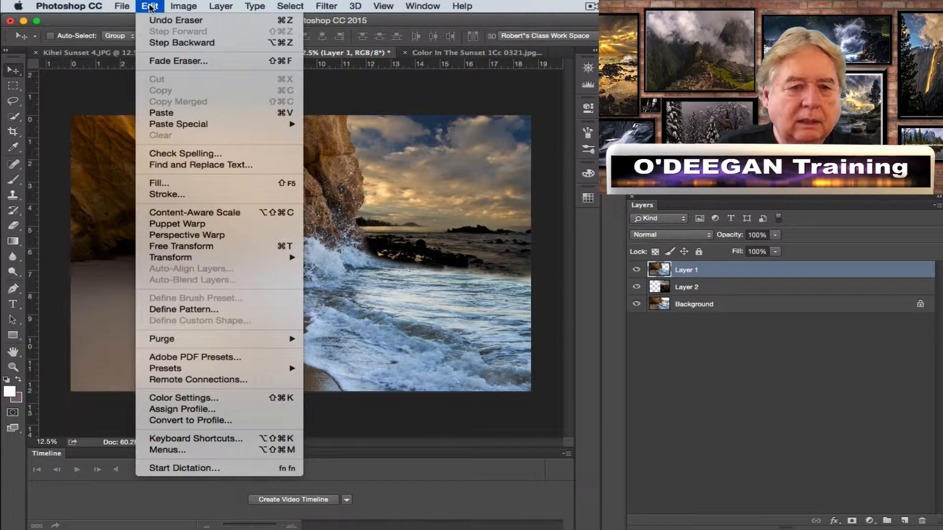
mouse_move(176, 260)
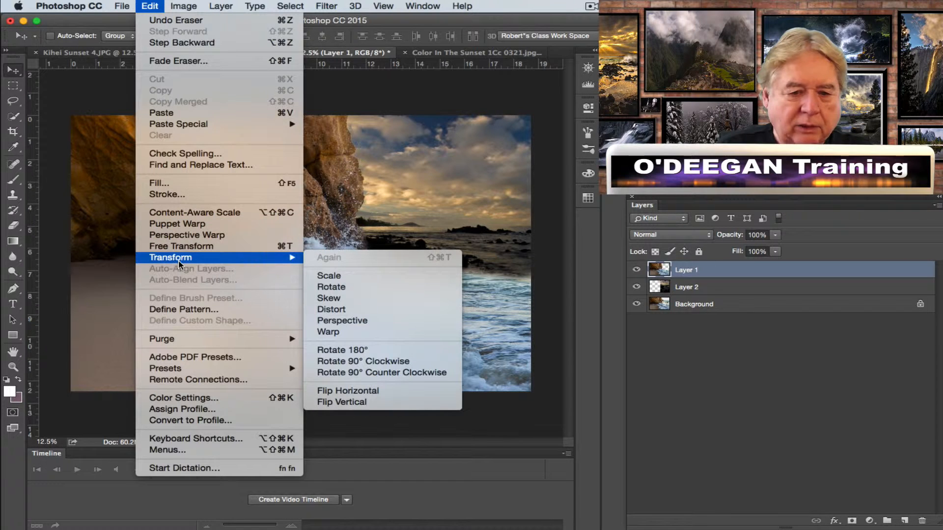
left_click(357, 332)
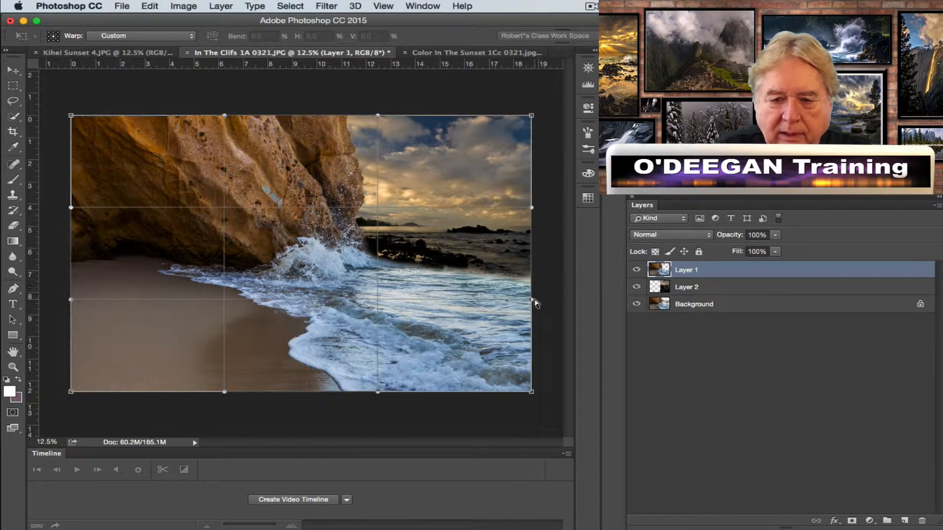
left_click_drag(533, 302, 548, 259)
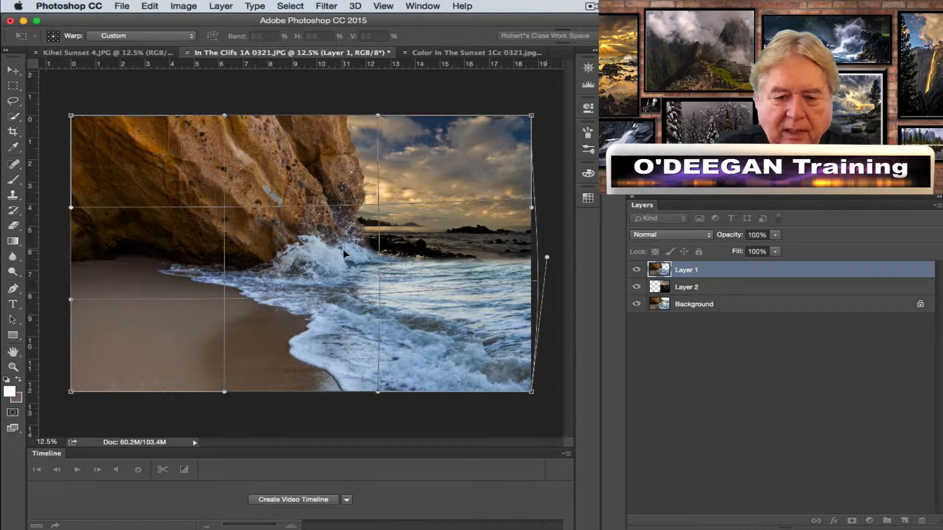
left_click(11, 73)
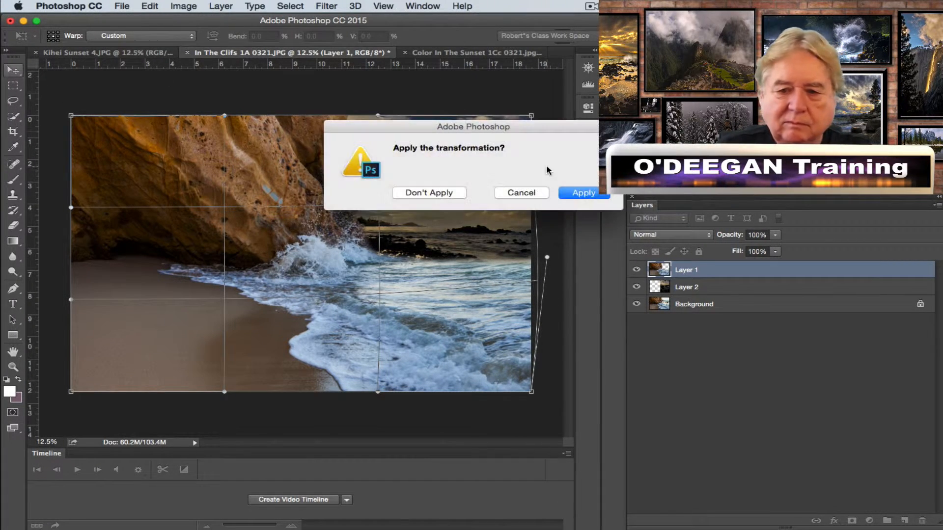
left_click(583, 193)
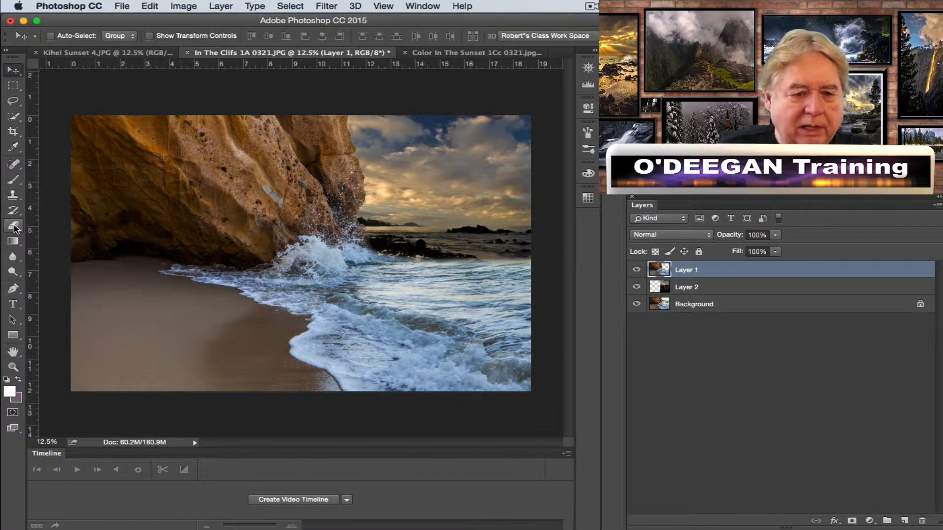
- Erase the warped sea on Layer 1 where it covers the dark rocks beside the breaking wave
key("e")
mouse_move(387, 256)
left_mouse_down()
mouse_move(530, 259)
mouse_move(388, 251)
mouse_move(397, 249)
left_mouse_up()
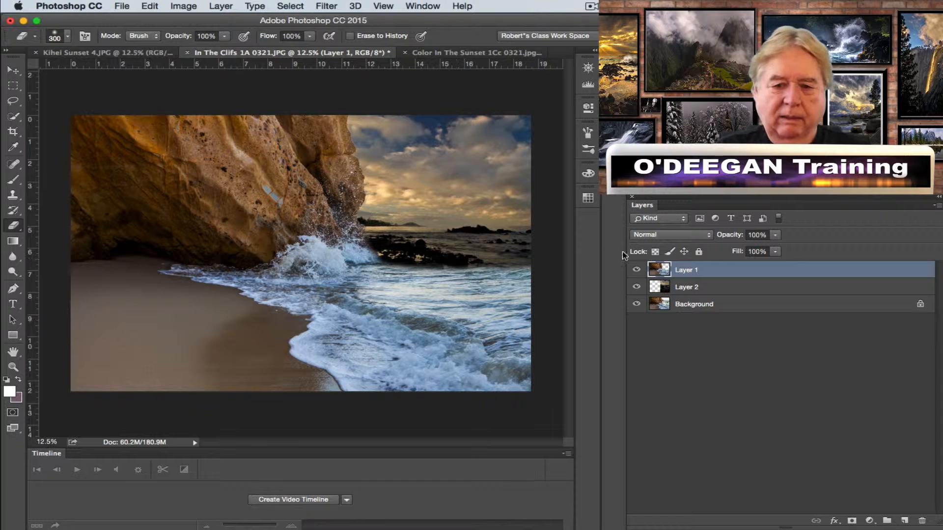
left_click(13, 70)
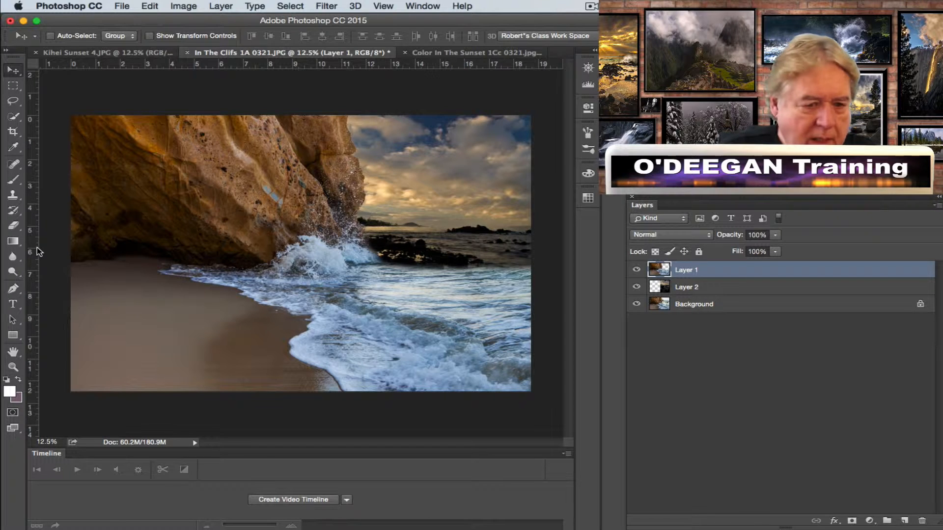
- Darken the sea on Layer 1 below the rocks with the Burn tool, using Midtones at 34% exposure
left_click_drag(12, 273, 45, 280)
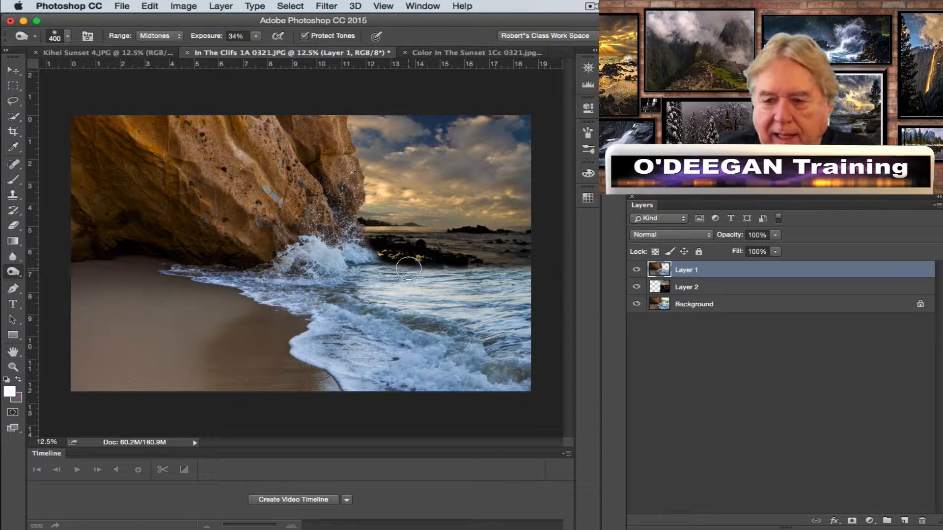
mouse_move(391, 268)
left_mouse_down()
mouse_move(556, 261)
mouse_move(449, 276)
mouse_move(537, 285)
mouse_move(403, 269)
mouse_move(566, 272)
mouse_move(452, 280)
mouse_move(501, 278)
mouse_move(401, 269)
mouse_move(547, 267)
mouse_move(525, 285)
mouse_move(516, 280)
mouse_move(540, 278)
mouse_move(447, 267)
mouse_move(586, 267)
mouse_move(453, 268)
mouse_move(538, 277)
mouse_move(503, 269)
mouse_move(548, 271)
mouse_move(428, 266)
mouse_move(450, 270)
mouse_move(390, 258)
mouse_move(485, 294)
mouse_move(442, 282)
mouse_move(543, 301)
mouse_move(455, 276)
mouse_move(546, 279)
mouse_move(520, 273)
mouse_move(395, 266)
mouse_move(582, 254)
mouse_move(516, 278)
mouse_move(561, 299)
mouse_move(444, 297)
mouse_move(561, 315)
mouse_move(493, 310)
mouse_move(547, 331)
mouse_move(524, 338)
mouse_move(544, 352)
mouse_move(437, 277)
mouse_move(416, 269)
mouse_move(419, 281)
mouse_move(404, 286)
mouse_move(493, 295)
mouse_move(540, 317)
mouse_move(488, 316)
mouse_move(531, 331)
mouse_move(530, 344)
mouse_move(437, 279)
mouse_move(393, 278)
mouse_move(494, 307)
mouse_move(460, 323)
mouse_move(568, 334)
mouse_move(488, 298)
mouse_move(539, 290)
mouse_move(446, 276)
mouse_move(446, 290)
mouse_move(496, 301)
mouse_move(491, 326)
mouse_move(521, 343)
mouse_move(559, 314)
mouse_move(496, 309)
mouse_move(559, 309)
mouse_move(426, 297)
mouse_move(512, 260)
mouse_move(491, 259)
mouse_move(556, 269)
left_mouse_up()
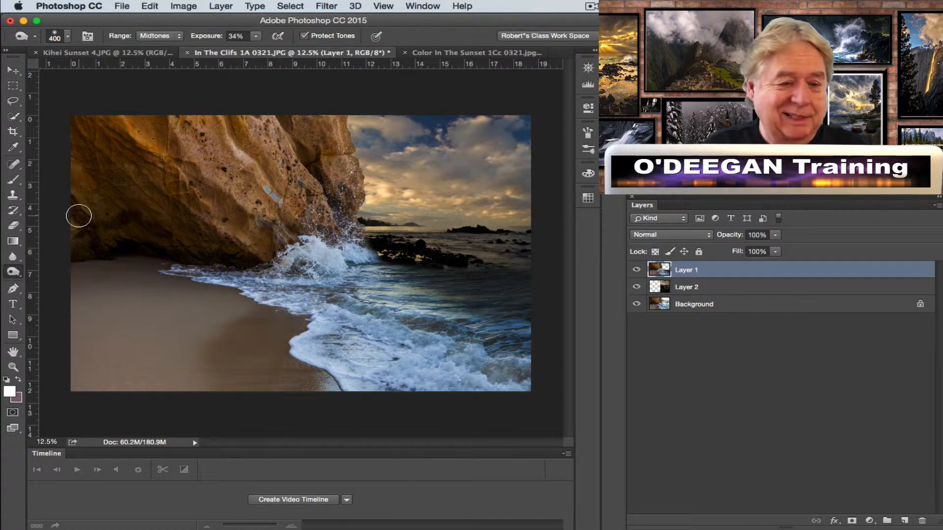
- Add a new layer above Layer 1 and paint thin white wave streaks across the darkened sea with a size 8 brush
left_click(14, 182)
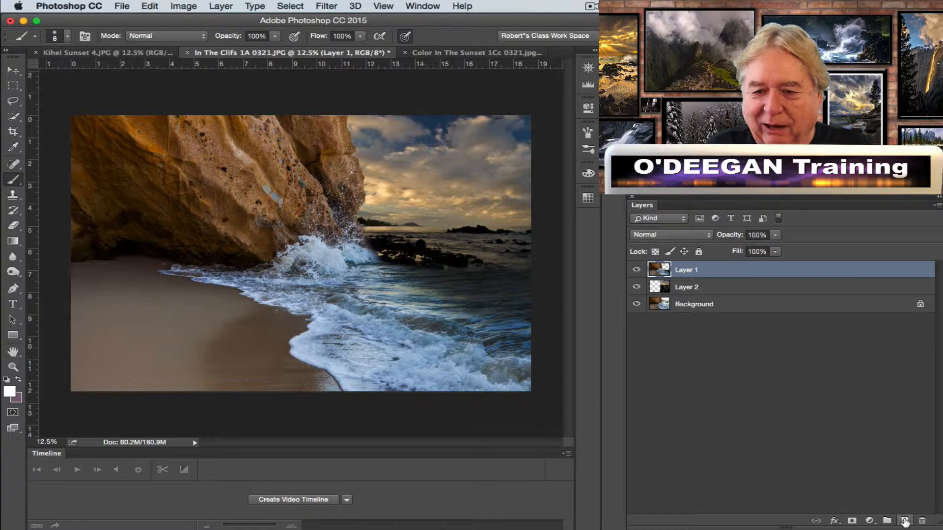
left_click(904, 521)
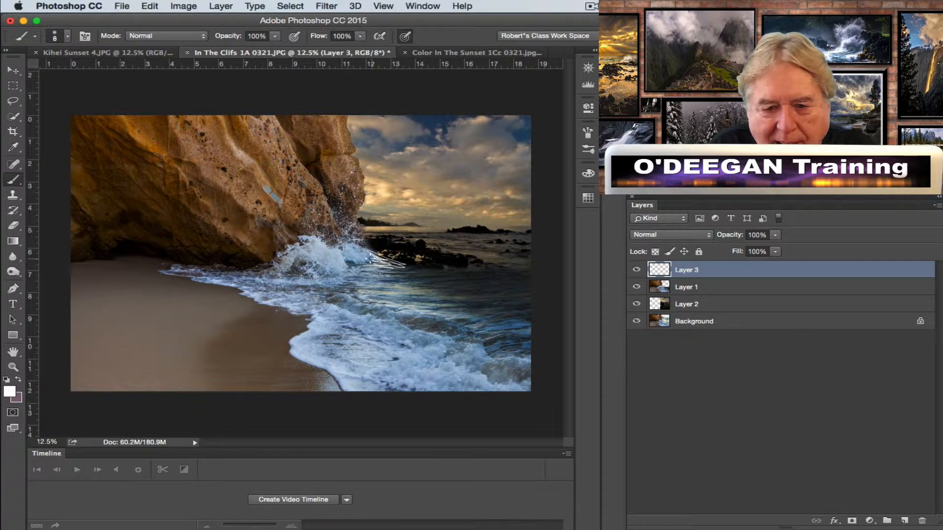
mouse_move(415, 266)
left_mouse_down()
mouse_move(443, 269)
mouse_move(359, 269)
mouse_move(414, 284)
mouse_move(344, 286)
mouse_move(415, 287)
mouse_move(407, 294)
mouse_move(483, 308)
left_mouse_up()
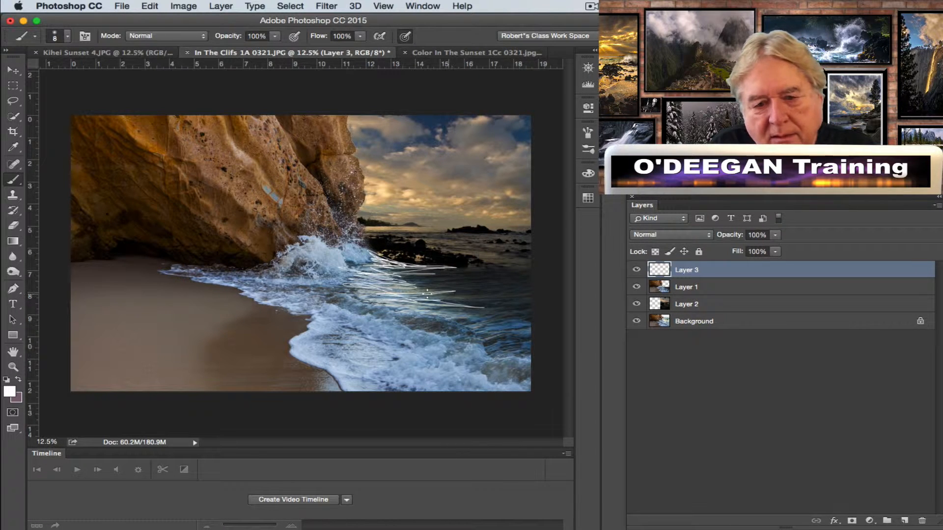
mouse_move(427, 294)
left_mouse_down()
mouse_move(413, 278)
mouse_move(459, 276)
mouse_move(414, 253)
mouse_move(453, 261)
mouse_move(478, 253)
mouse_move(463, 265)
mouse_move(535, 253)
mouse_move(450, 270)
mouse_move(509, 273)
mouse_move(528, 263)
mouse_move(433, 284)
mouse_move(441, 293)
mouse_move(572, 276)
mouse_move(443, 296)
mouse_move(514, 299)
mouse_move(443, 308)
mouse_move(527, 316)
mouse_move(483, 328)
mouse_move(515, 329)
mouse_move(491, 297)
mouse_move(548, 281)
mouse_move(475, 285)
mouse_move(529, 267)
mouse_move(450, 280)
mouse_move(485, 306)
mouse_move(524, 326)
left_mouse_up()
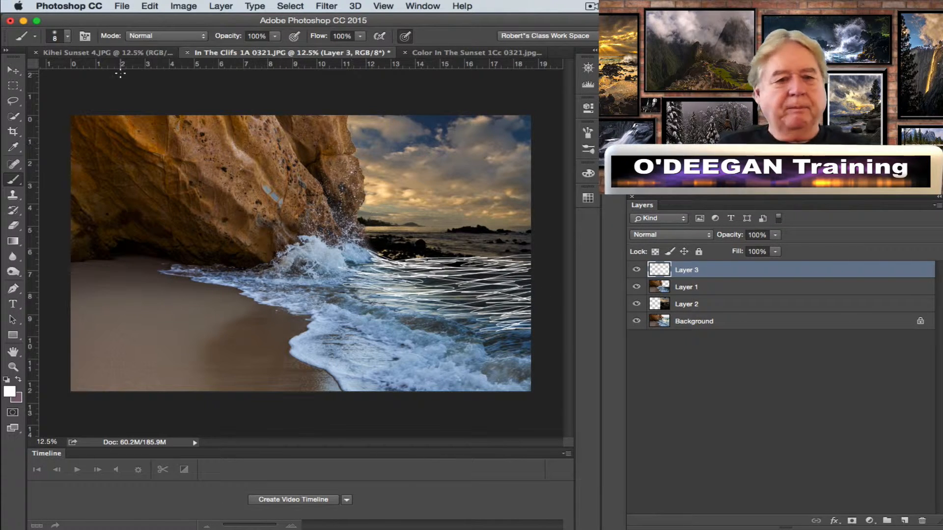
- Lower the opacity of Layer 3 with the painted streaks to 21%
left_click(13, 70)
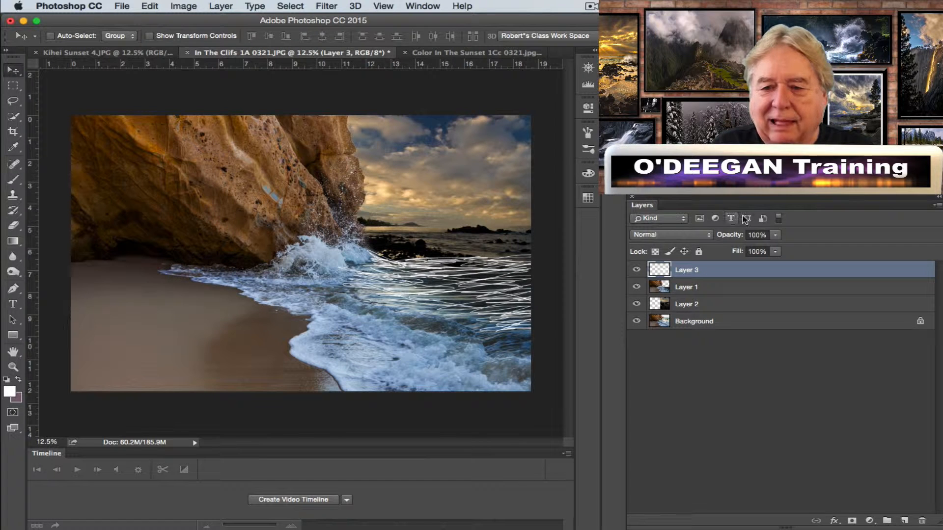
left_click(775, 235)
left_click_drag(778, 250, 726, 254)
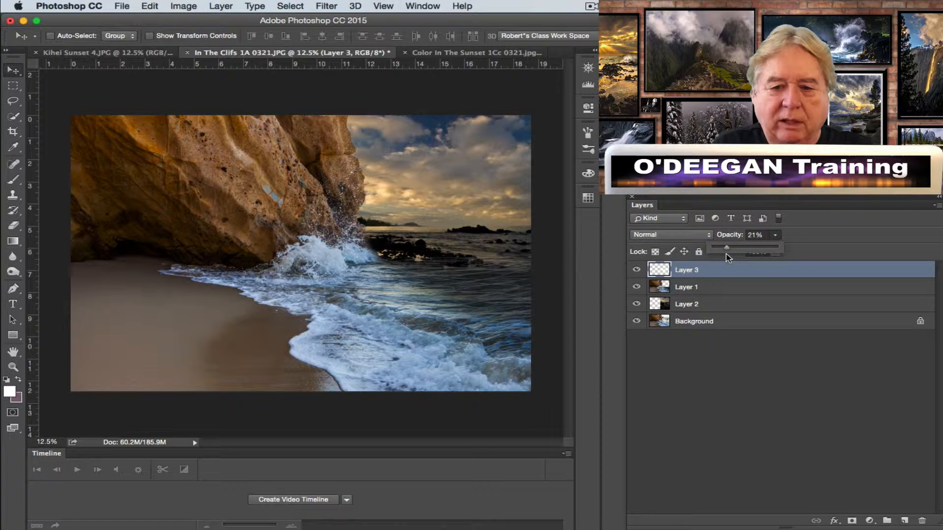
- Touch up the white streaks on Layer 3 with the Eraser, reducing its brush size to 200
left_click(15, 226)
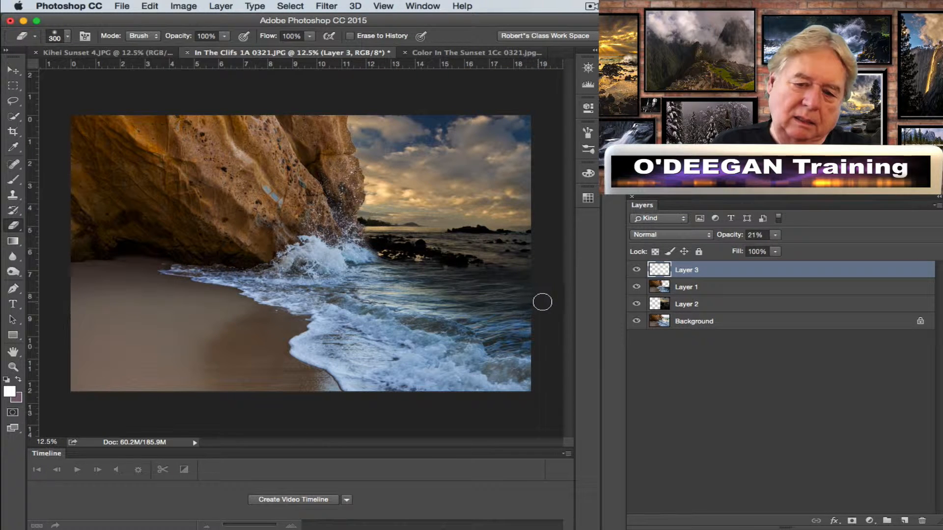
key("bracketright")
key("bracketleft")
key("bracketleft")
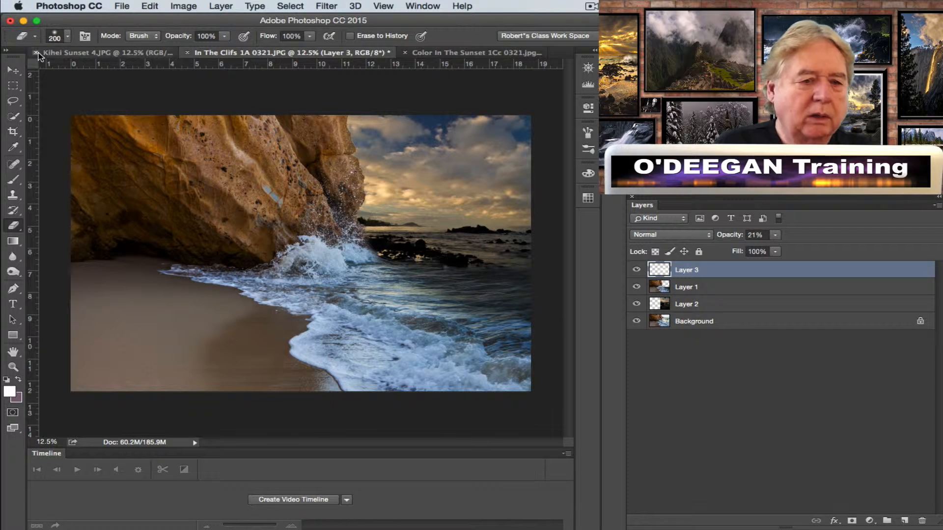
left_click(8, 74)
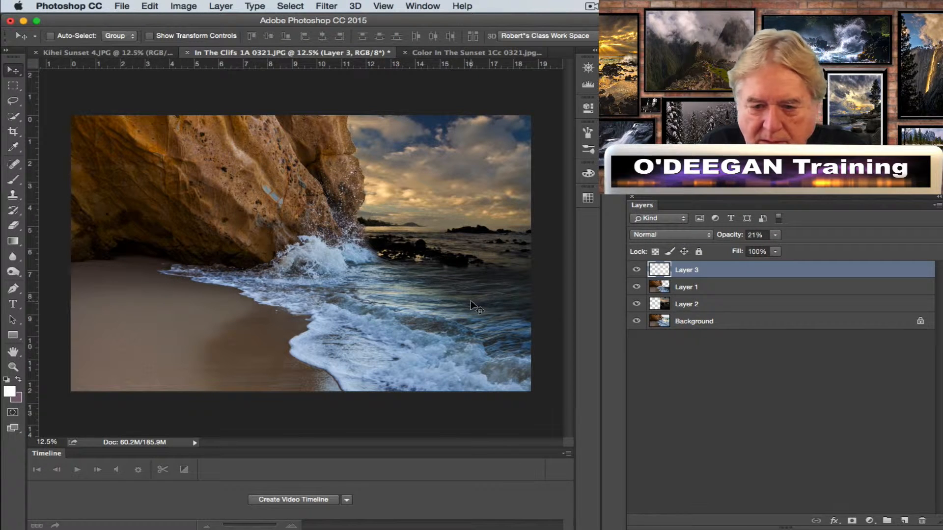
- Toggle the visibility of Layer 3 to compare the sea with and without the painted streaks, leaving the layer shown
left_click(636, 270)
left_click(637, 270)
left_click(637, 271)
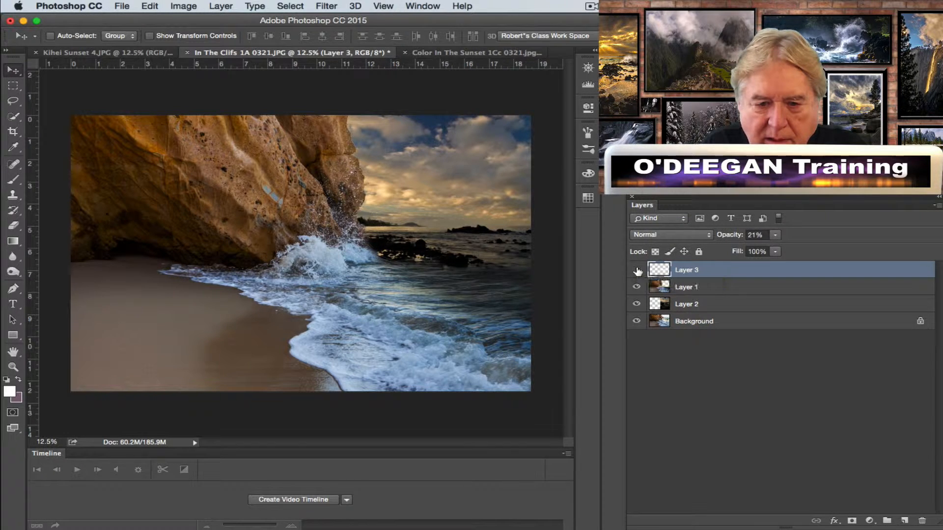
left_click(636, 271)
left_click(636, 270)
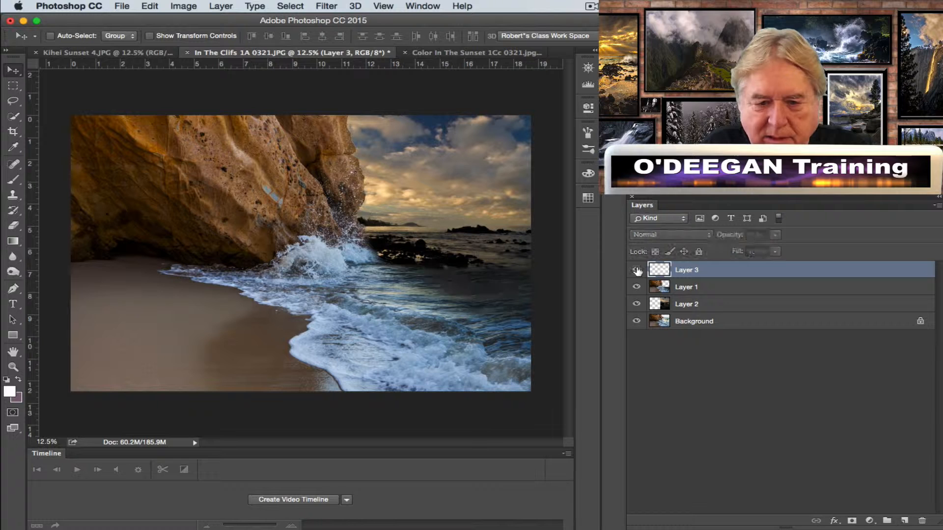
left_click(637, 271)
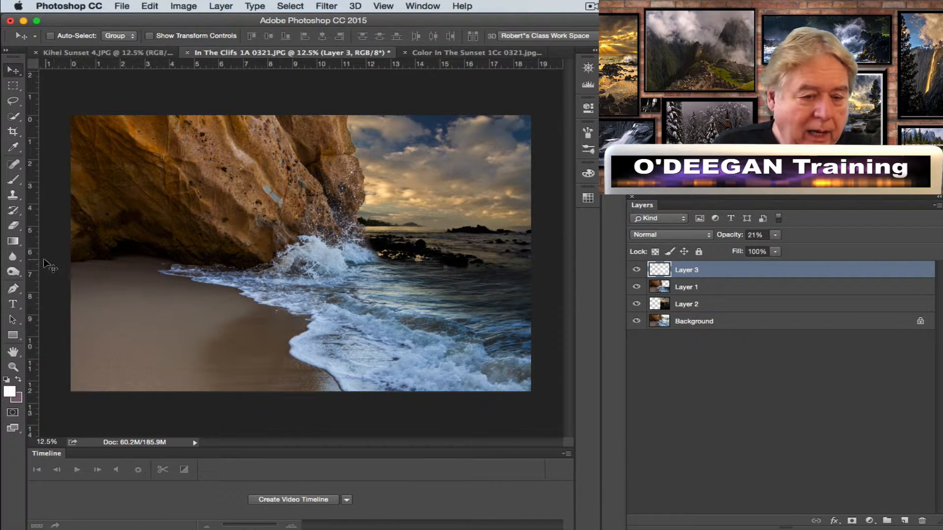
- Burn the sand, the base of the cliff and the sea on Layer 1, using Midtones at 34% exposure
left_click(13, 272)
left_click_drag(13, 273, 47, 279)
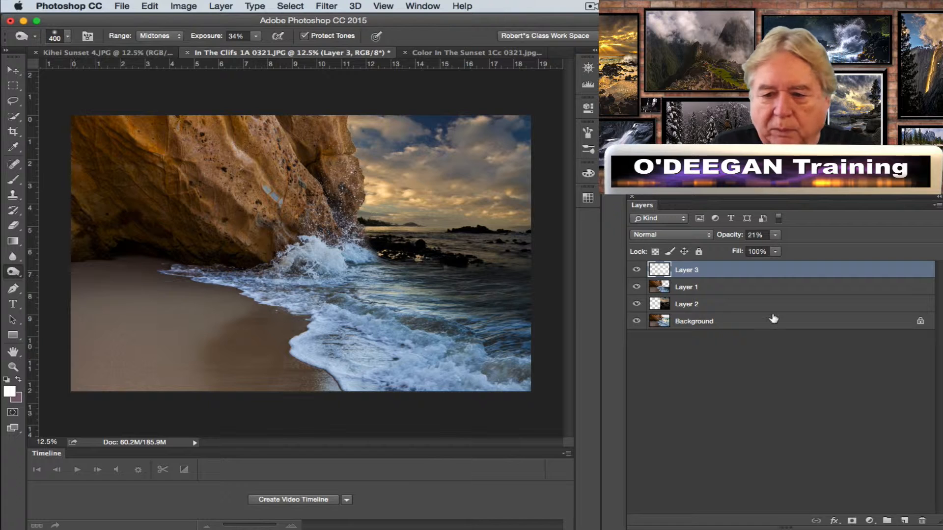
left_click(696, 288)
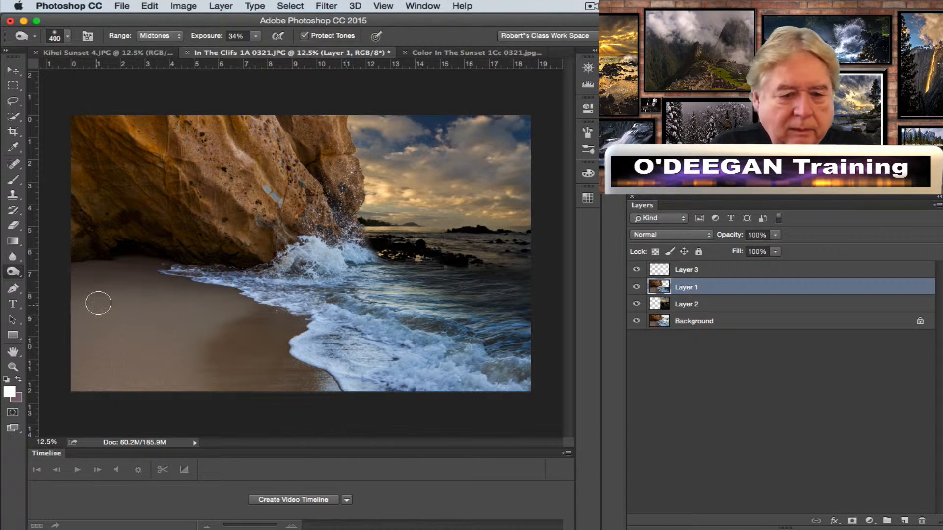
mouse_move(133, 270)
left_mouse_down()
mouse_move(178, 300)
mouse_move(56, 273)
mouse_move(152, 294)
mouse_move(103, 290)
mouse_move(109, 316)
mouse_move(127, 309)
mouse_move(134, 329)
mouse_move(169, 319)
mouse_move(87, 330)
mouse_move(225, 346)
mouse_move(54, 346)
mouse_move(231, 359)
mouse_move(46, 369)
mouse_move(238, 383)
mouse_move(96, 388)
mouse_move(199, 391)
mouse_move(195, 331)
mouse_move(62, 299)
mouse_move(226, 312)
mouse_move(54, 272)
mouse_move(182, 260)
mouse_move(157, 280)
mouse_move(148, 323)
mouse_move(179, 362)
mouse_move(263, 412)
mouse_move(124, 388)
mouse_move(160, 398)
mouse_move(231, 393)
mouse_move(170, 335)
mouse_move(157, 278)
mouse_move(163, 238)
mouse_move(225, 250)
mouse_move(53, 240)
mouse_move(147, 231)
mouse_move(57, 211)
mouse_move(96, 240)
mouse_move(54, 151)
mouse_move(94, 196)
mouse_move(141, 221)
mouse_move(95, 163)
mouse_move(209, 251)
mouse_move(196, 211)
mouse_move(225, 238)
mouse_move(143, 144)
mouse_move(117, 211)
mouse_move(99, 225)
mouse_move(69, 198)
mouse_move(149, 222)
left_mouse_up()
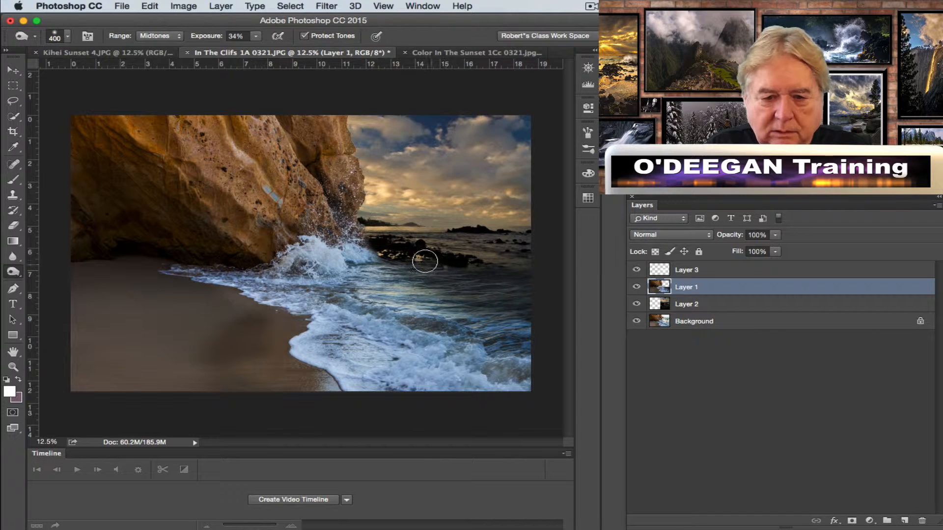
mouse_move(405, 254)
left_mouse_down()
mouse_move(501, 257)
mouse_move(482, 273)
mouse_move(500, 280)
mouse_move(455, 288)
mouse_move(476, 295)
mouse_move(483, 316)
mouse_move(570, 327)
mouse_move(518, 346)
mouse_move(553, 352)
mouse_move(522, 354)
left_mouse_up()
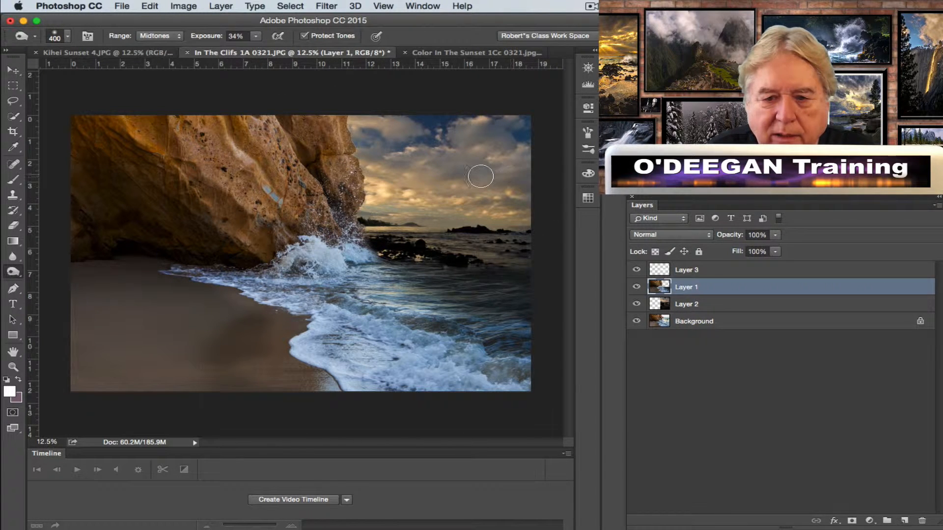
- Burn the sunset's clouds on Layer 2 to deepen the sky, using Midtones at 34% exposure
left_click(699, 301)
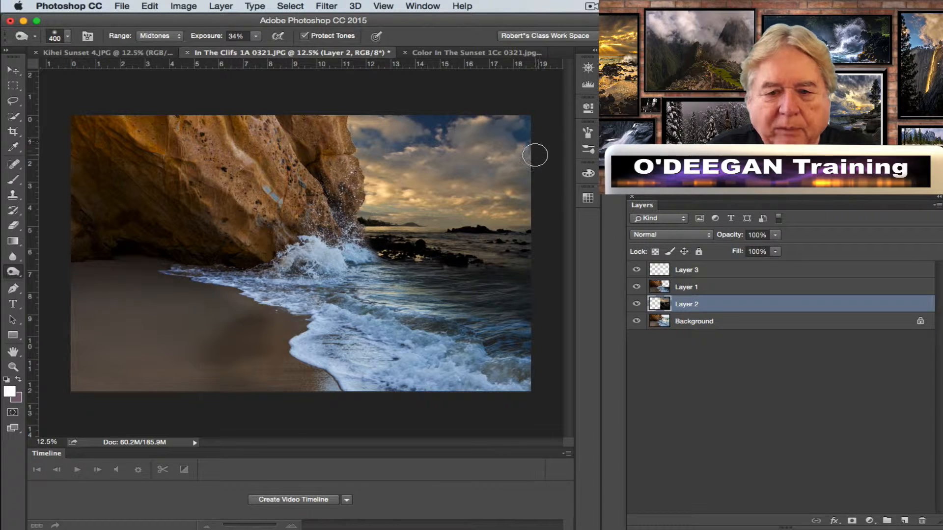
mouse_move(524, 155)
left_mouse_down()
mouse_move(483, 159)
mouse_move(508, 140)
mouse_move(435, 166)
mouse_move(405, 157)
mouse_move(455, 174)
mouse_move(536, 174)
mouse_move(499, 177)
mouse_move(520, 162)
mouse_move(521, 174)
mouse_move(551, 176)
mouse_move(369, 157)
mouse_move(373, 149)
mouse_move(336, 127)
mouse_move(382, 124)
mouse_move(332, 117)
mouse_move(411, 131)
mouse_move(376, 122)
mouse_move(405, 132)
mouse_move(372, 150)
mouse_move(324, 148)
mouse_move(410, 177)
mouse_move(362, 167)
mouse_move(370, 184)
mouse_move(534, 178)
mouse_move(538, 186)
mouse_move(449, 192)
left_mouse_up()
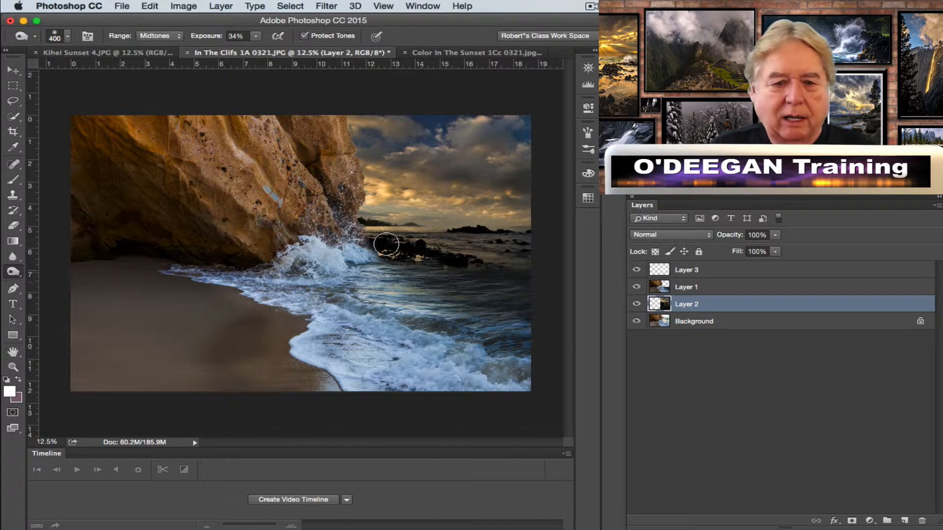
- Add a new empty layer above Layer 3
left_click(14, 72)
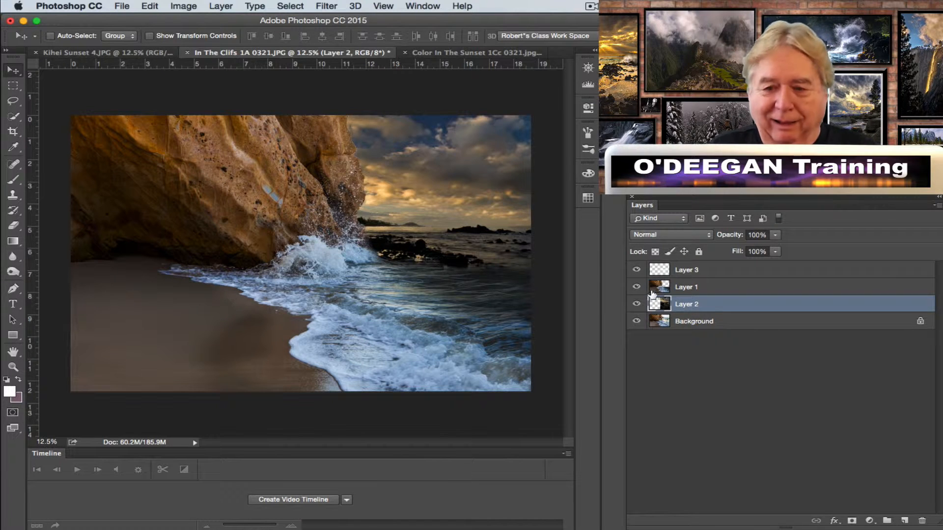
left_click(697, 270)
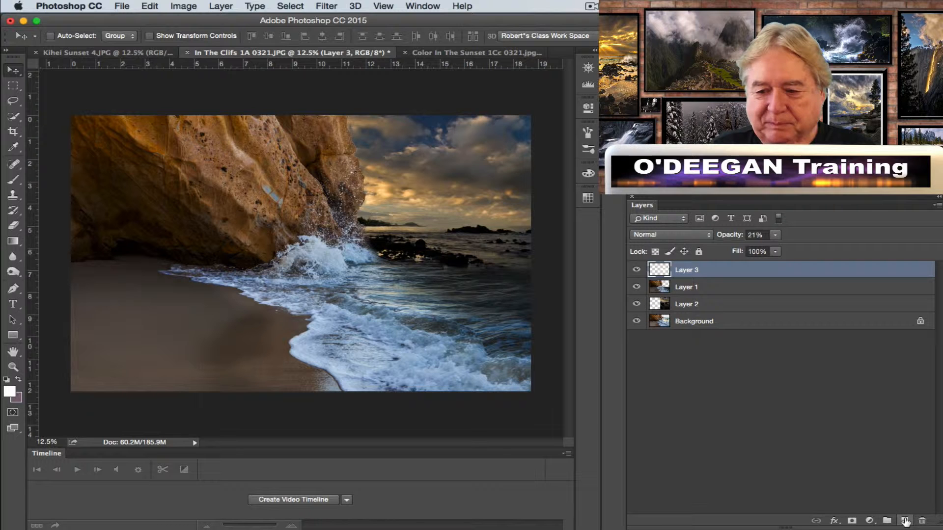
left_click(905, 520)
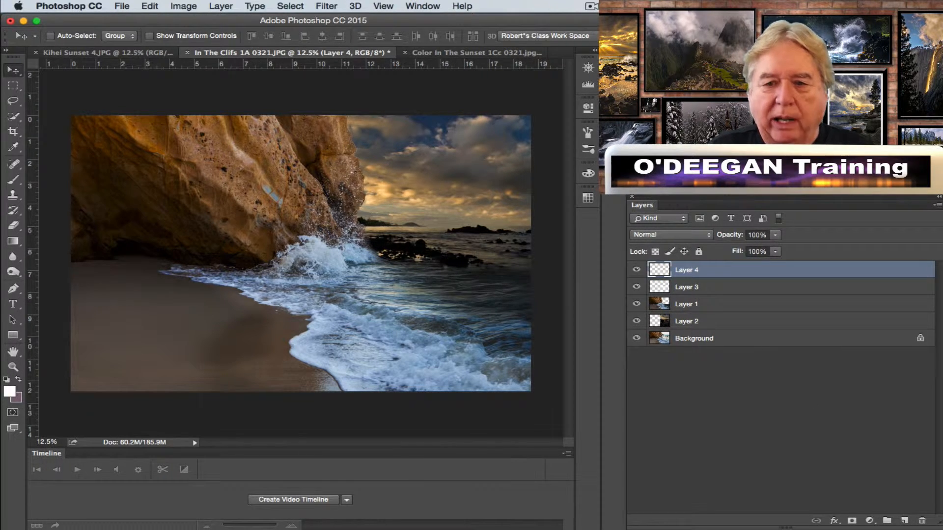
- Paint small white spray droplets on Layer 4 over the sky beside the upper cliff, using brush sizes 8 and 15
left_click(588, 67)
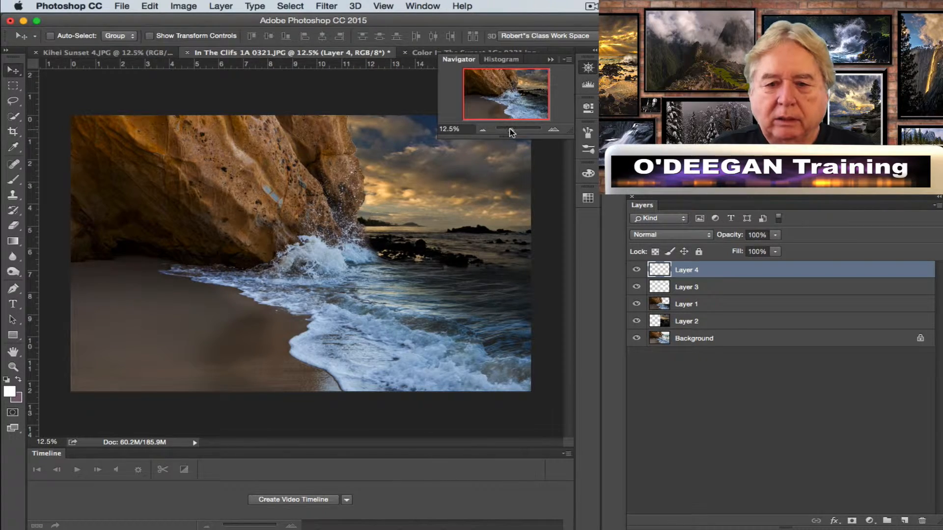
left_click_drag(511, 131, 518, 130)
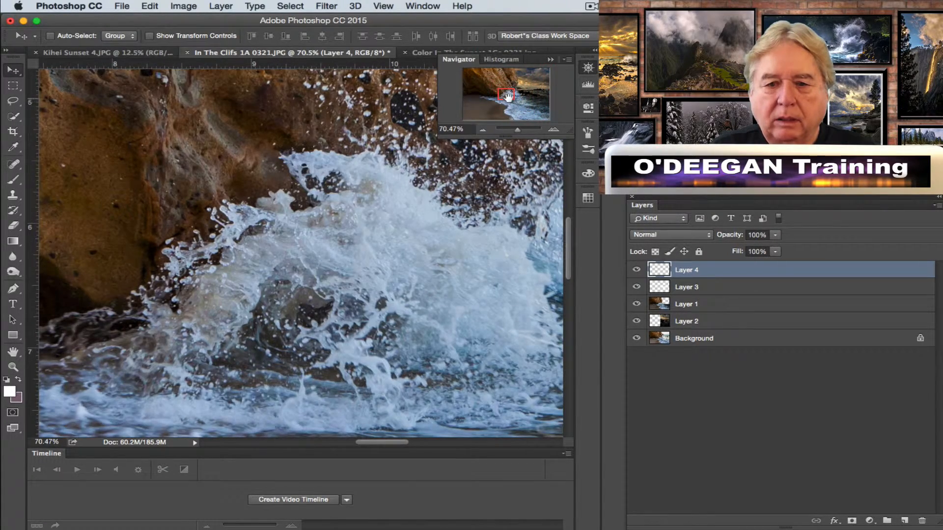
left_click_drag(508, 96, 514, 86)
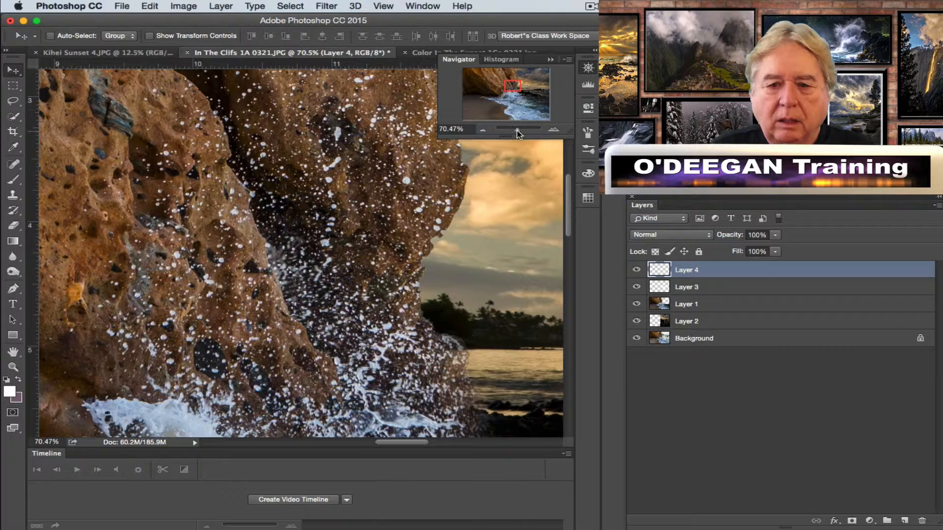
left_click_drag(517, 130, 517, 133)
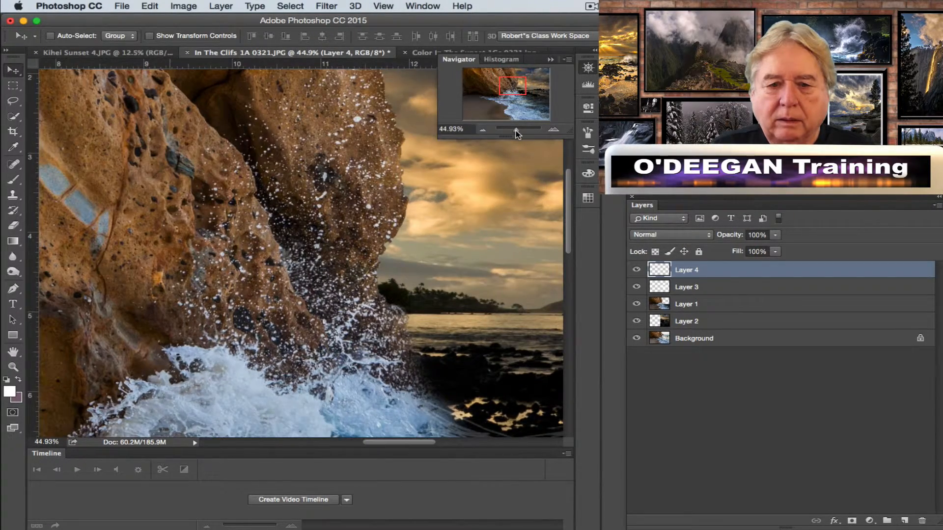
scroll(439, 187, "right", 5)
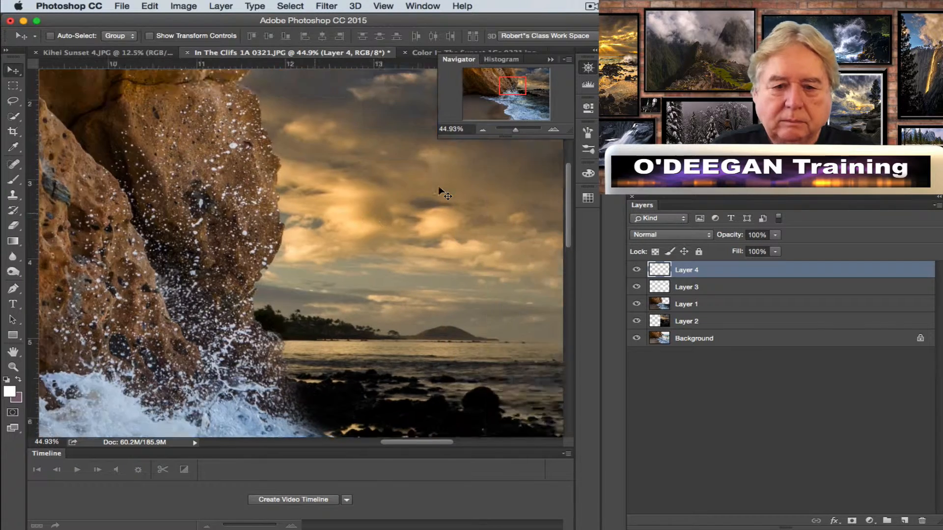
scroll(439, 189, "up", 3)
right_click(439, 188)
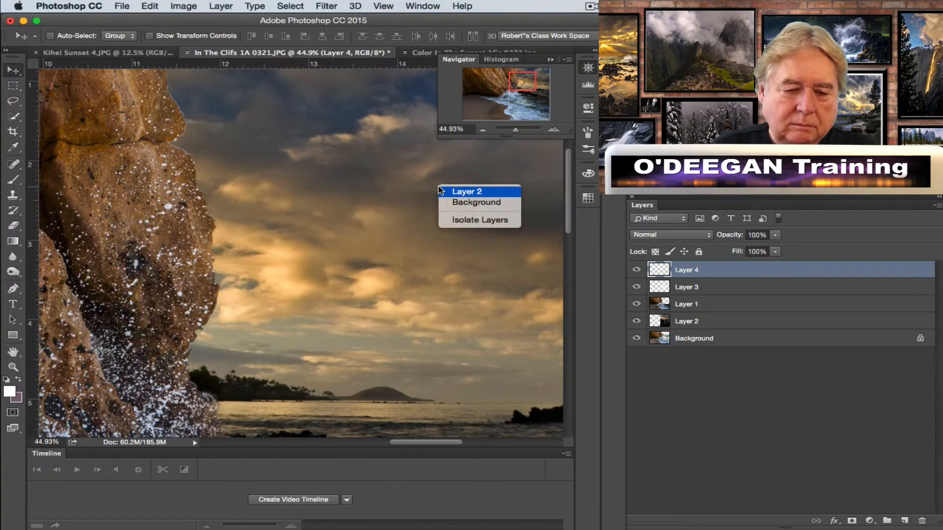
left_click(494, 180)
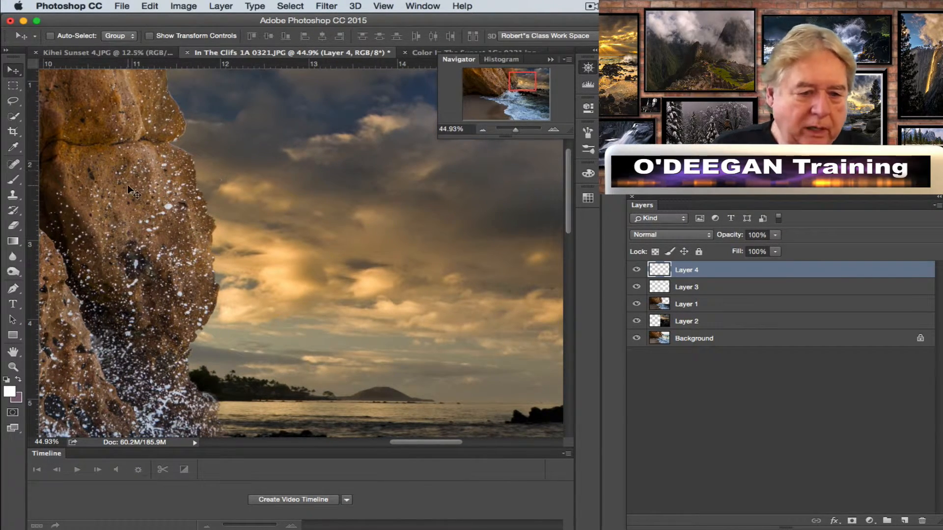
left_click(11, 182)
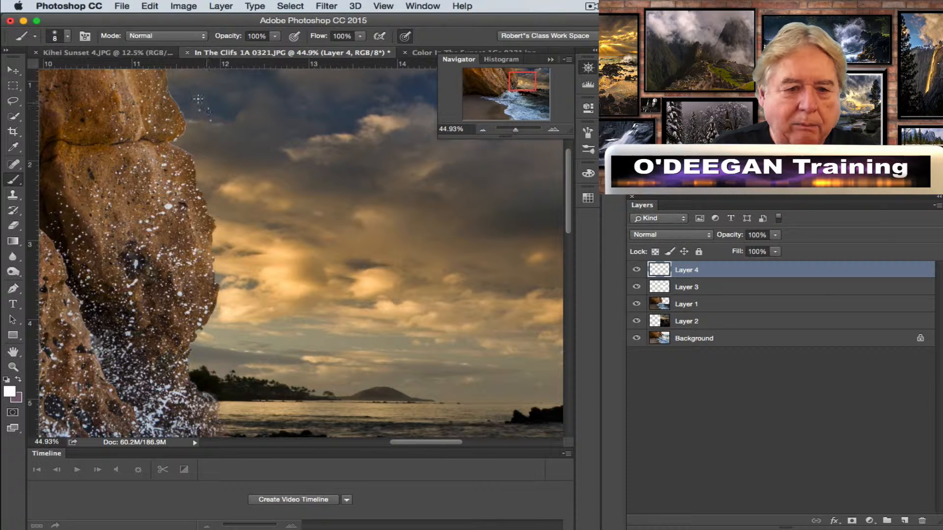
scroll(196, 97, "up", 3)
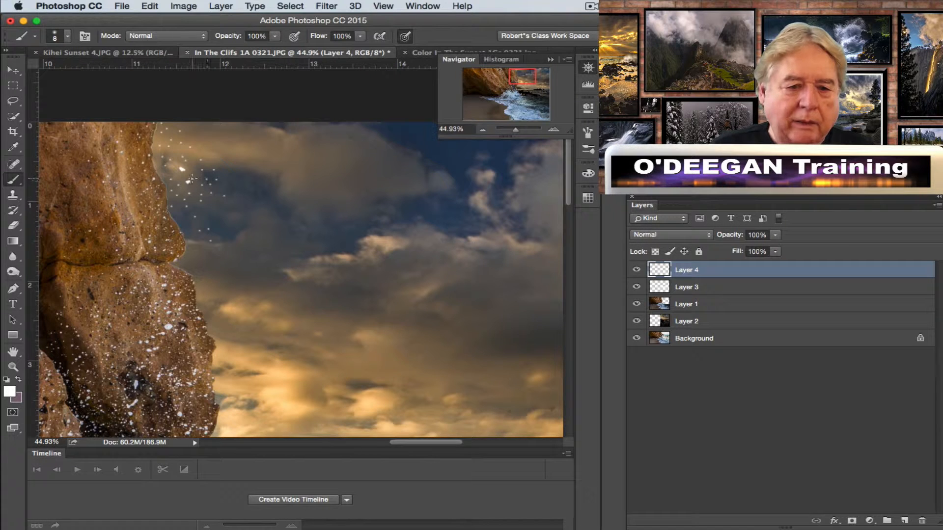
left_click(246, 181)
left_click(210, 227)
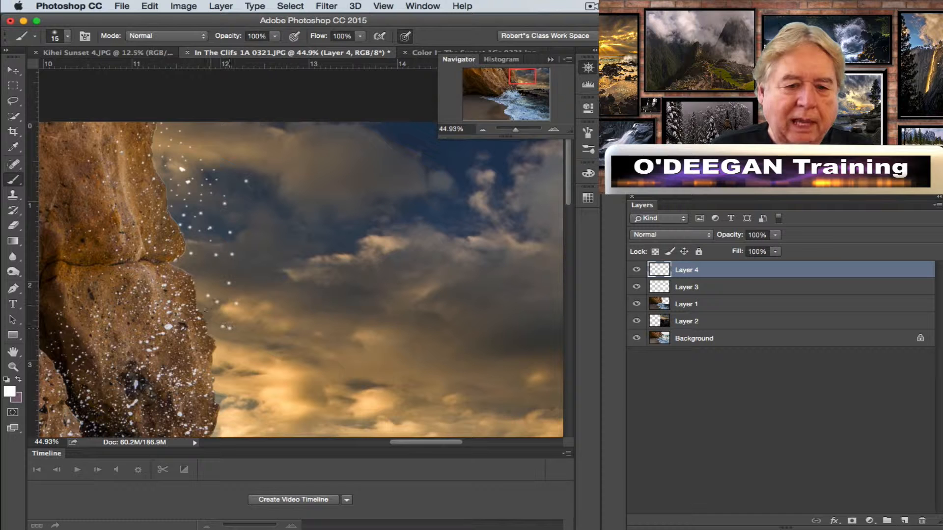
- Extend the white droplets down the cliff's edge to the dark rocks and farther out over the clouds, reducing the brush size to 8
scroll(247, 310, "down", 4)
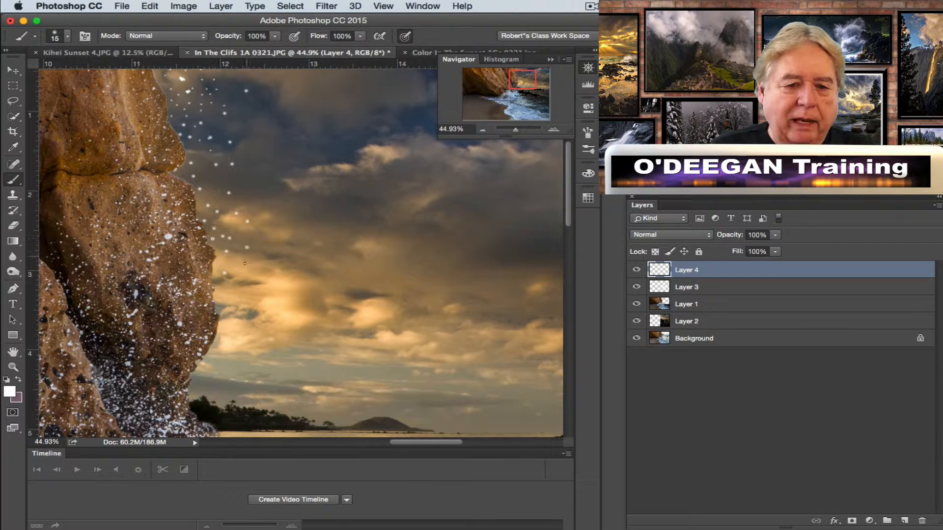
left_click(223, 304)
scroll(260, 375, "down", 6)
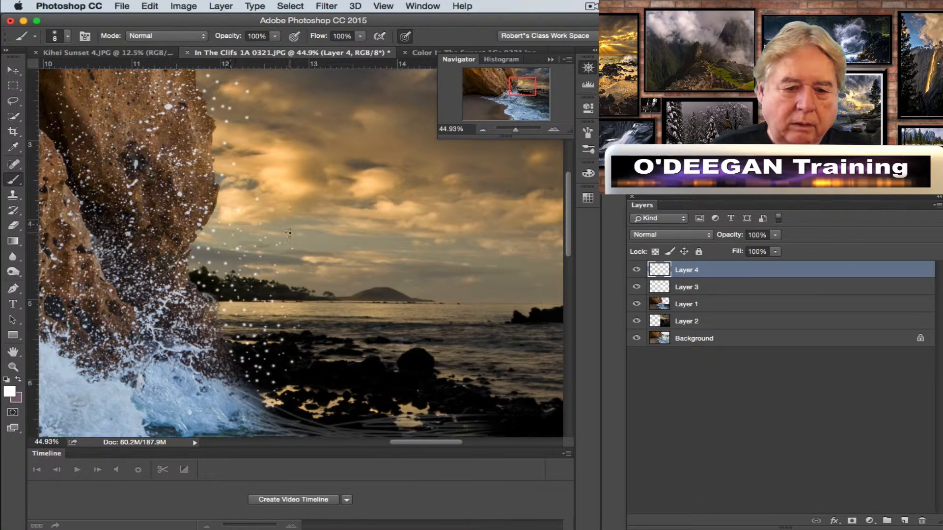
left_click(252, 172)
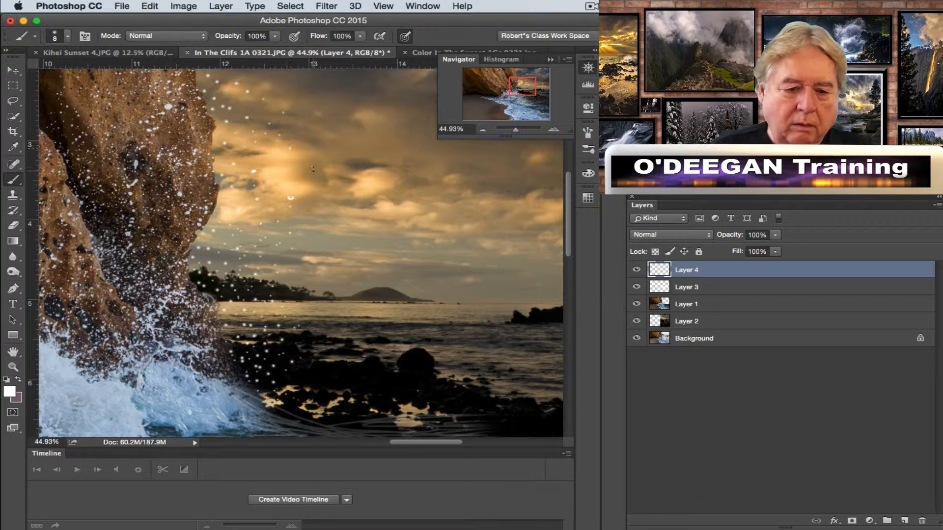
scroll(269, 223, "up", 8)
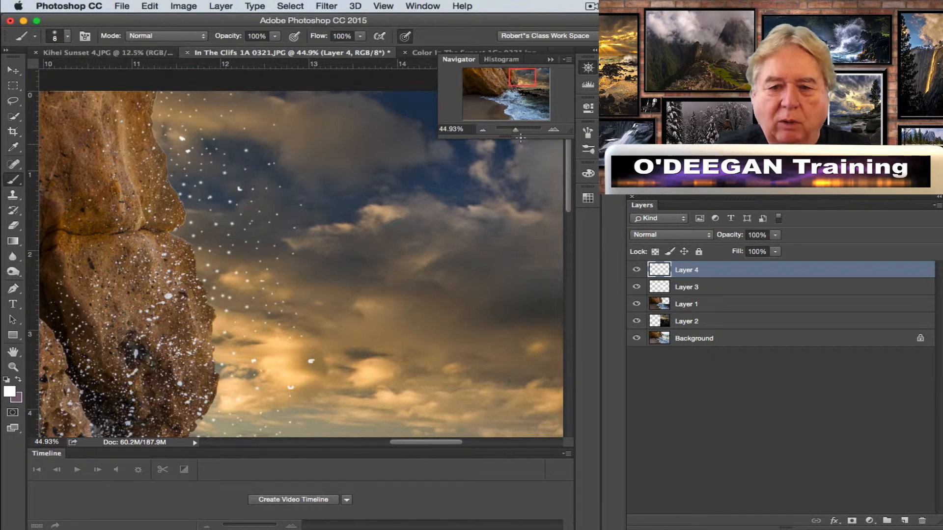
- Duplicate Layer 4 and free transform the copy, rotating it 25.64° and widening it to 187.11%, then apply the transformation
left_click_drag(517, 131, 513, 132)
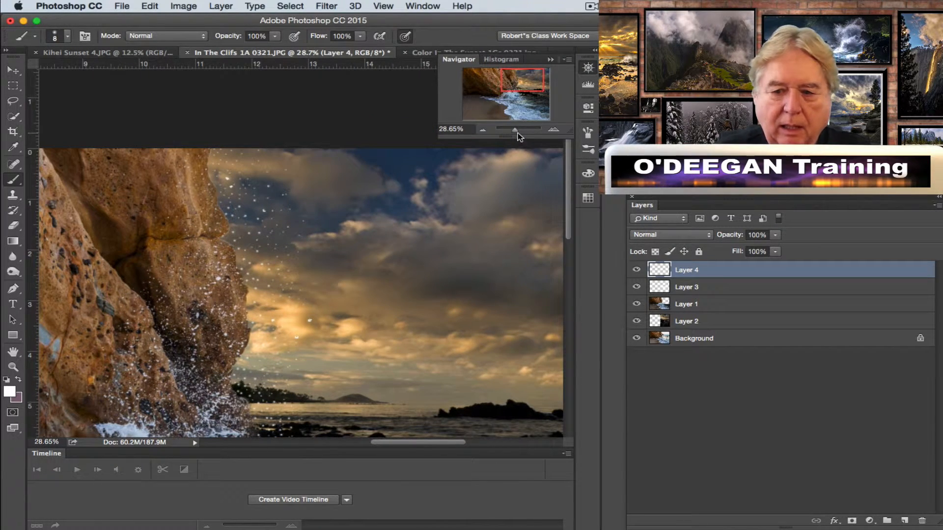
key("super+j")
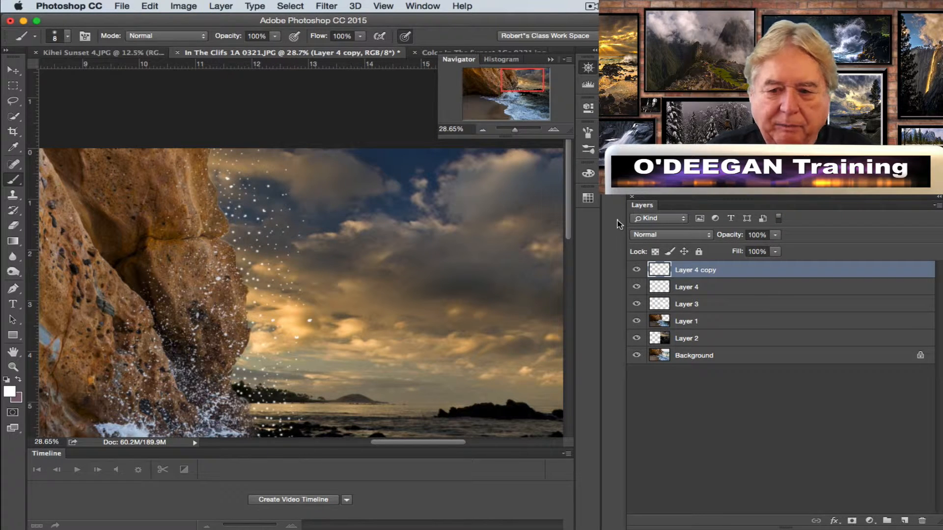
left_click(149, 8)
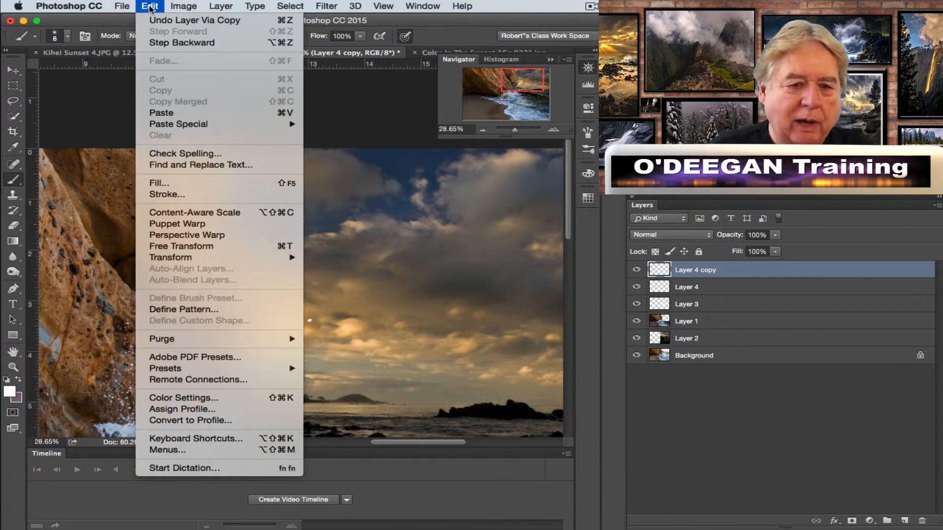
left_click(187, 247)
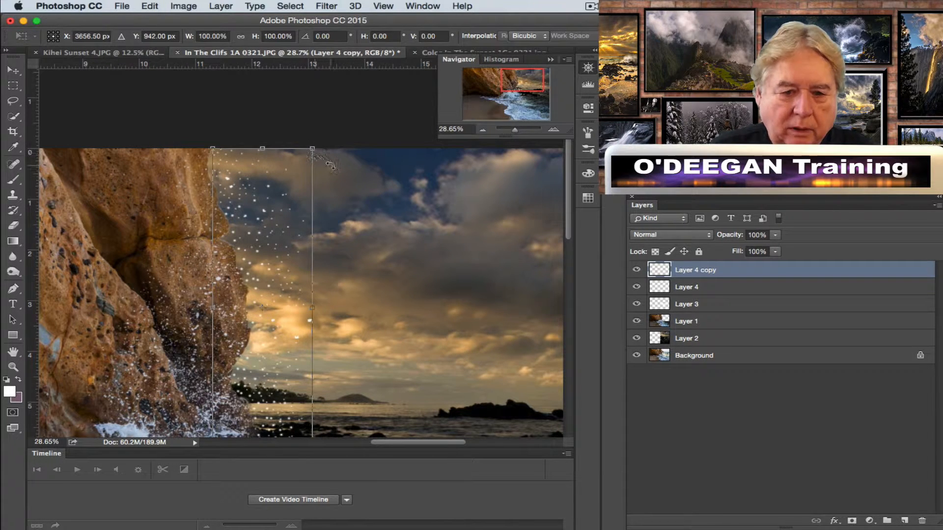
left_click_drag(328, 164, 389, 208)
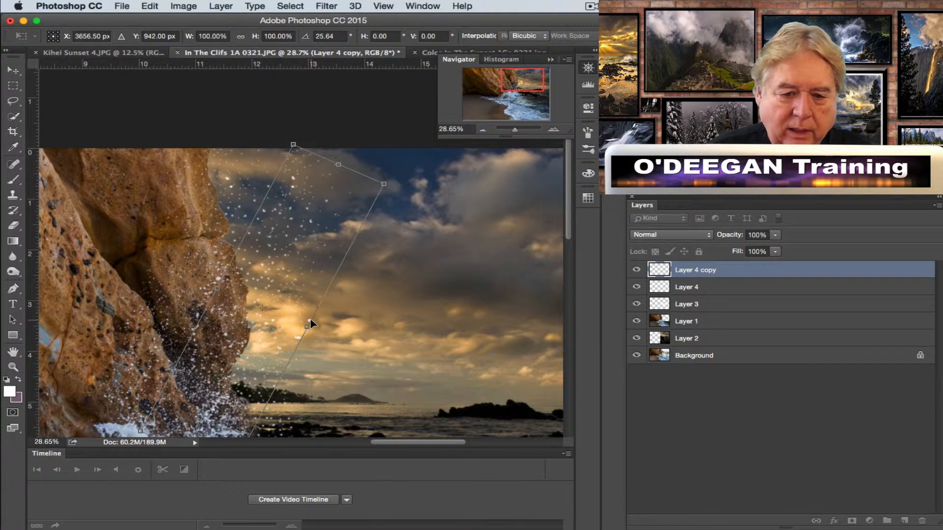
left_click_drag(312, 324, 327, 336)
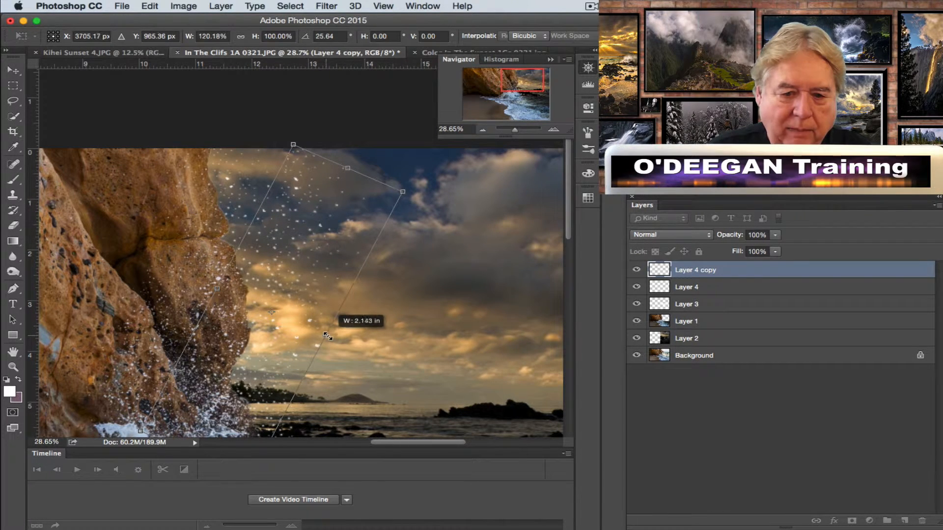
left_click_drag(217, 288, 151, 271)
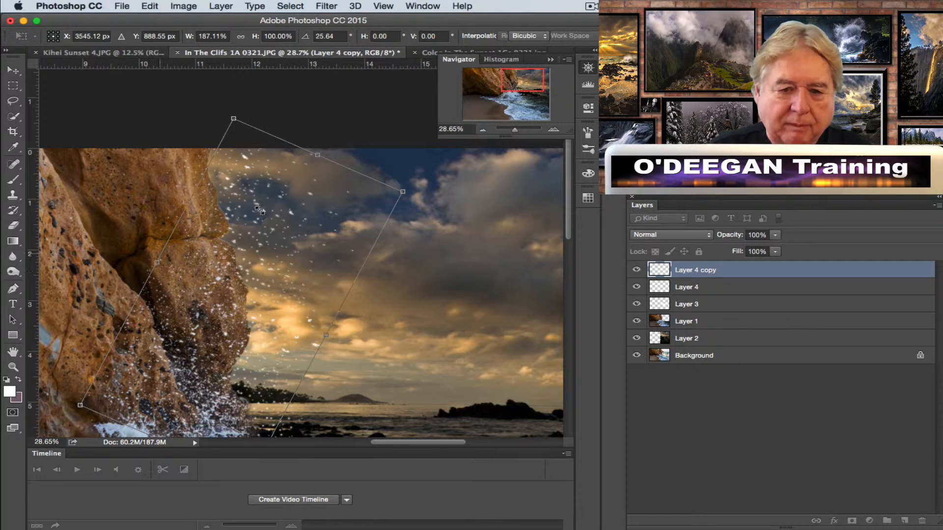
left_click(13, 70)
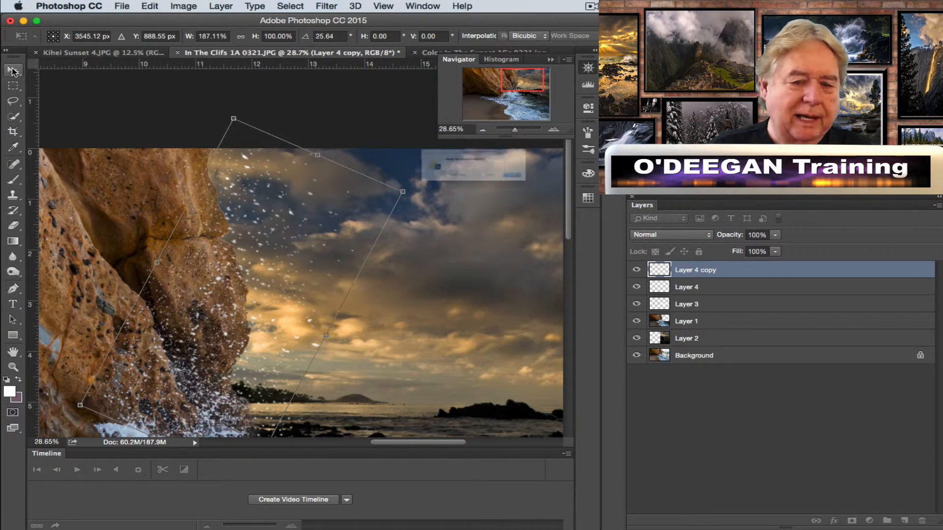
left_click(583, 193)
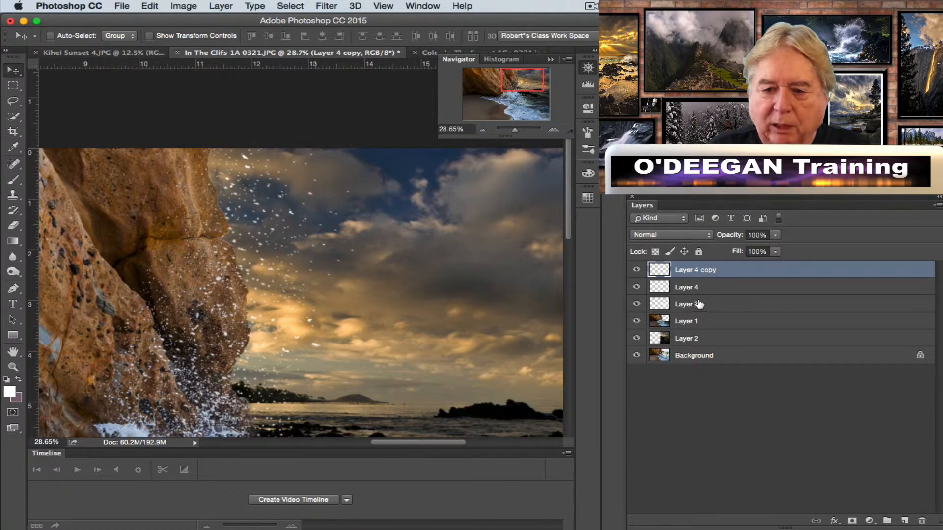
- Toggle the visibility of Layer 4 to compare the spray with and without the original droplets, leaving the layer shown
left_click(692, 287)
left_click(637, 289)
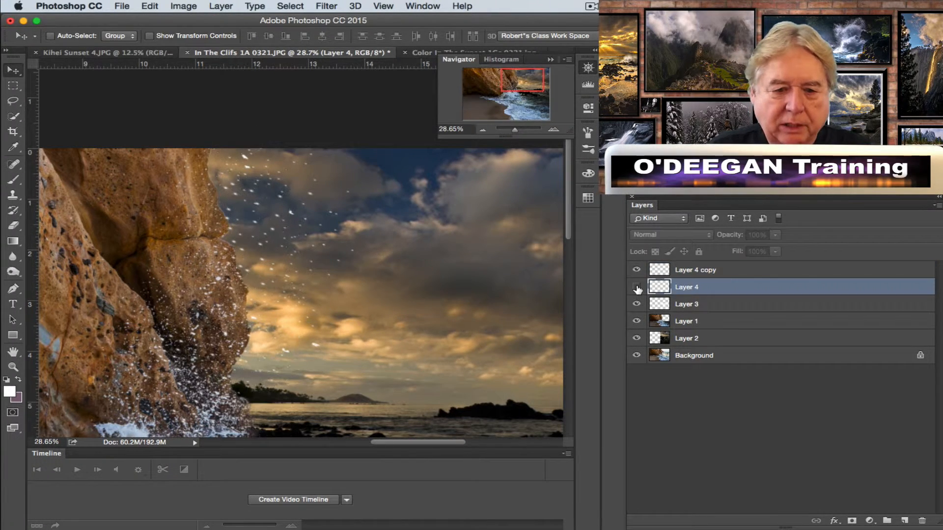
left_click(637, 288)
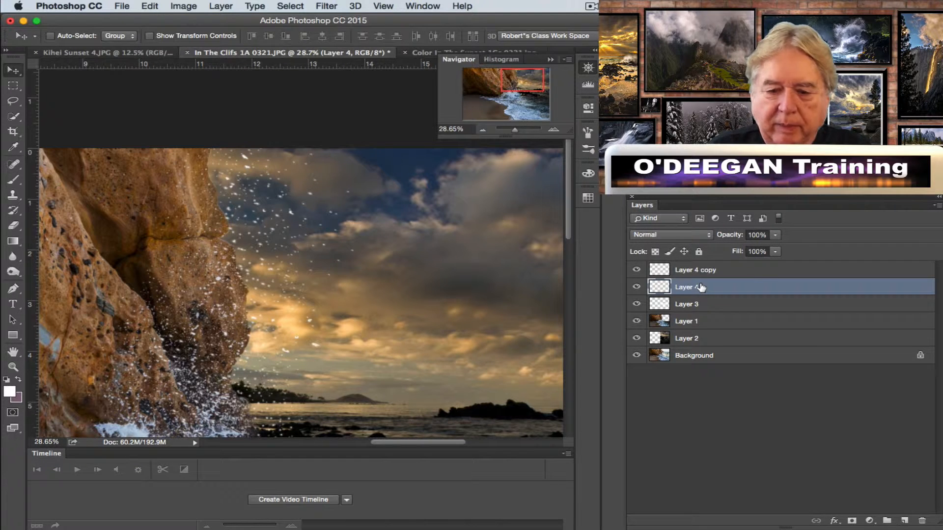
- Duplicate Layer 4 again and stretch the new copy to 132.90% width and 106.79% height, then apply the transformation
key("super+j")
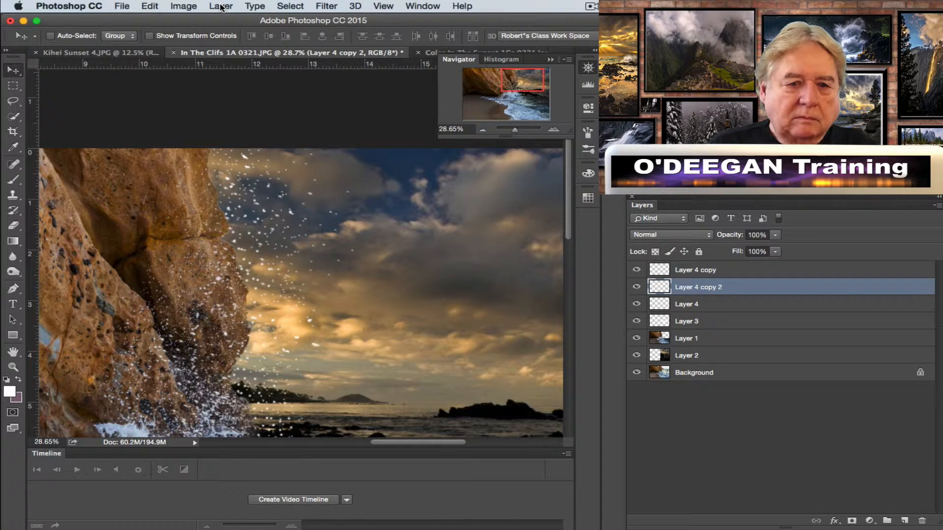
left_click(144, 6)
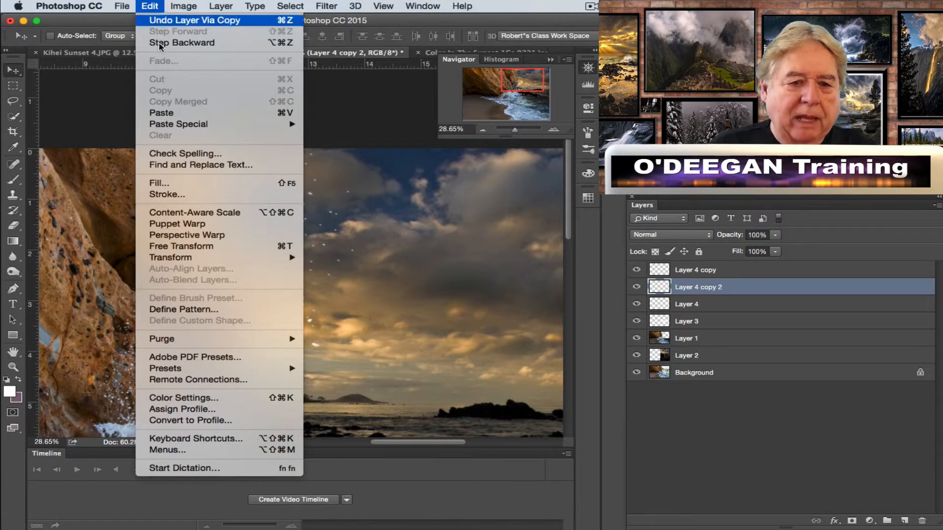
left_click(193, 245)
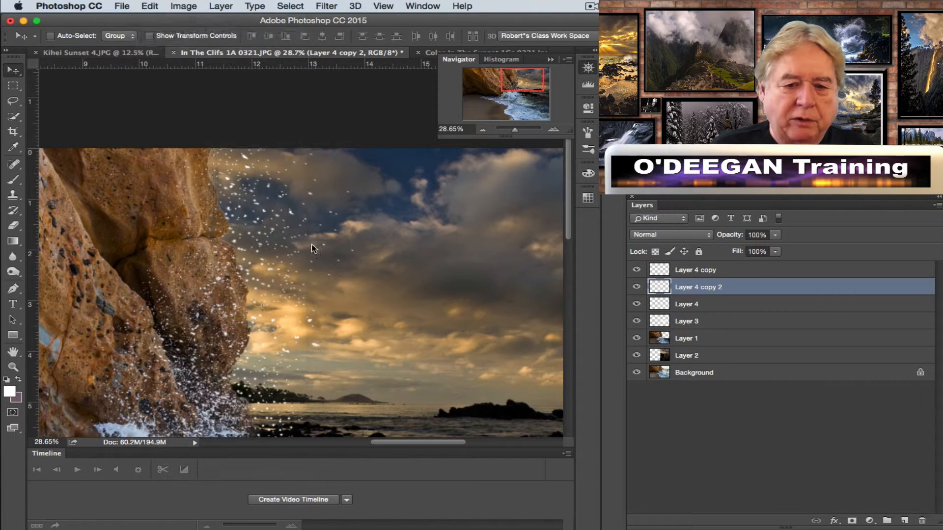
left_click_drag(312, 307, 345, 308)
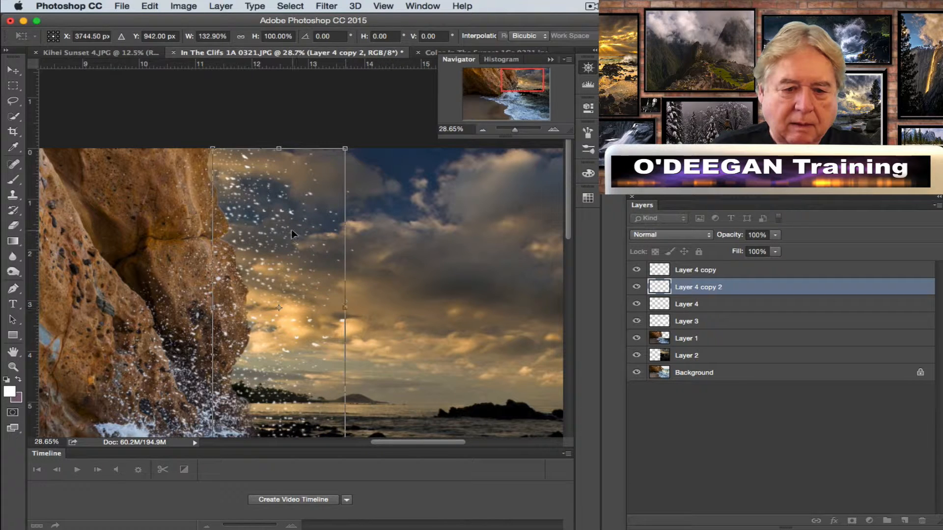
left_click_drag(278, 148, 279, 127)
left_click(13, 70)
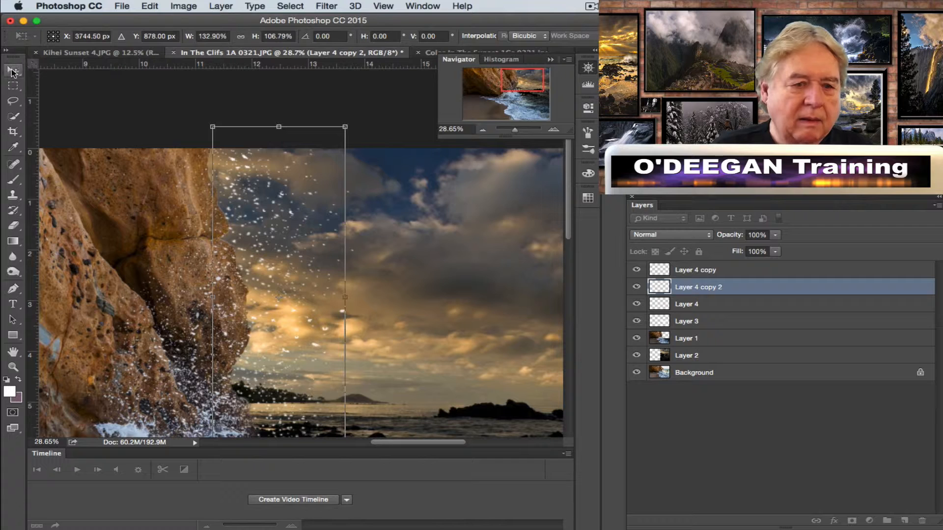
left_click(581, 193)
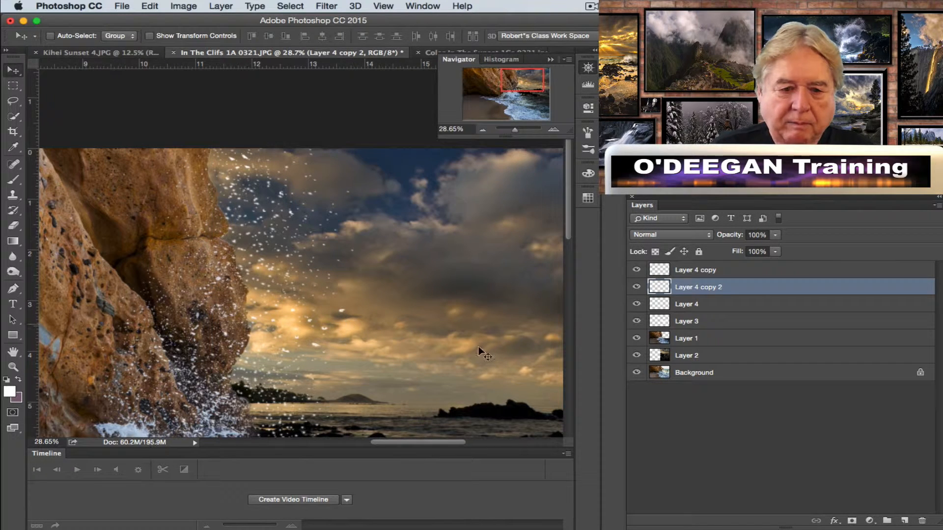
- Duplicate Layer 4 once more and free transform the copy, widening it to 119.07% and rotating it 24.95°, then apply the transformation
left_click(718, 305)
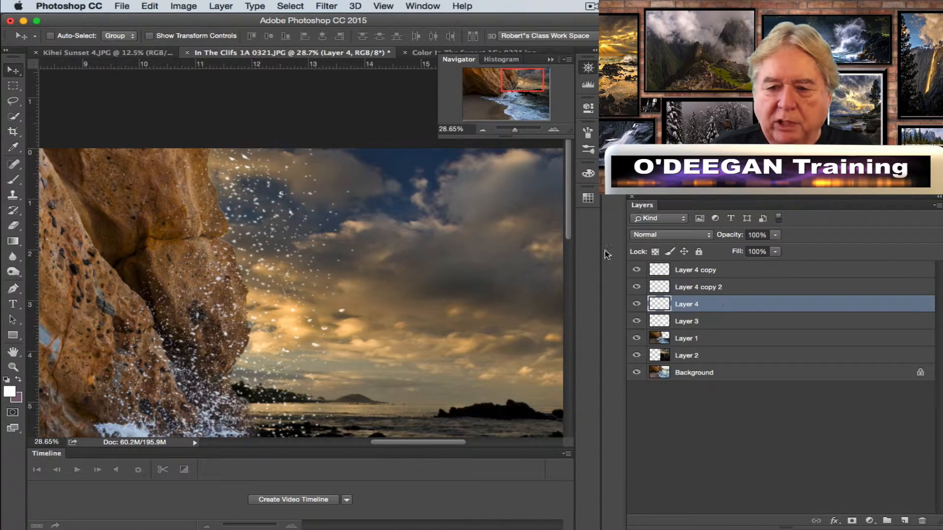
left_click(150, 6)
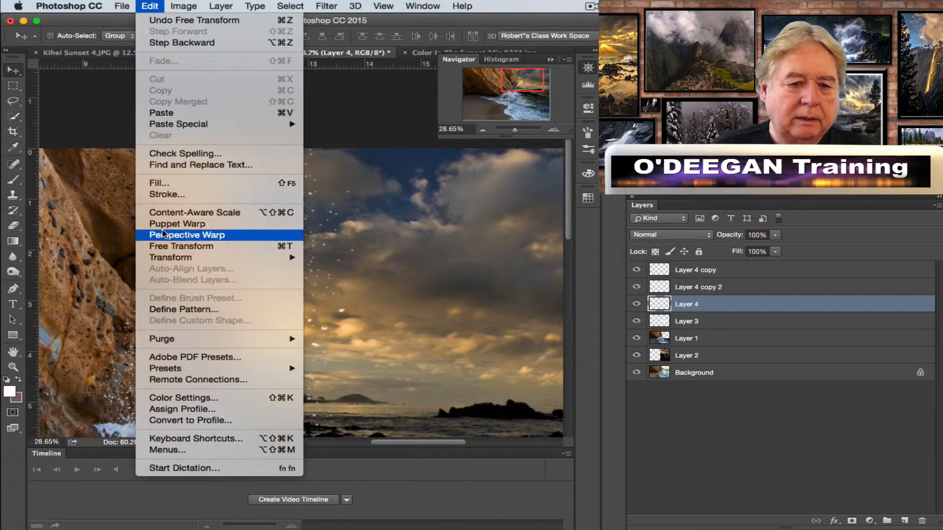
left_click(325, 136)
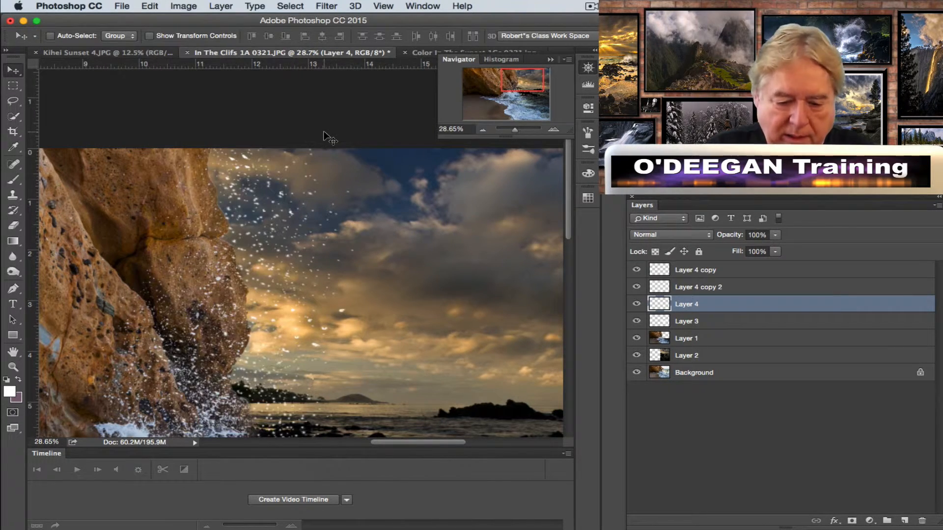
key("super+j")
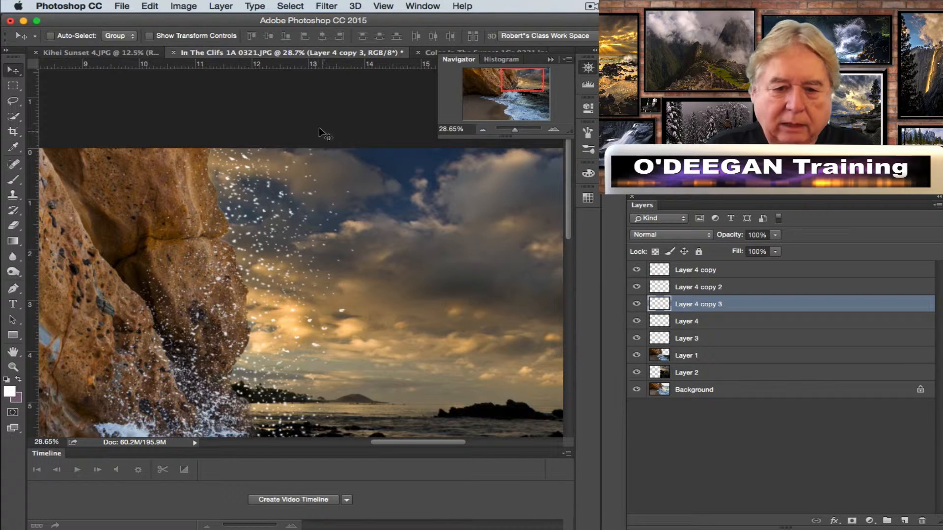
left_click(150, 7)
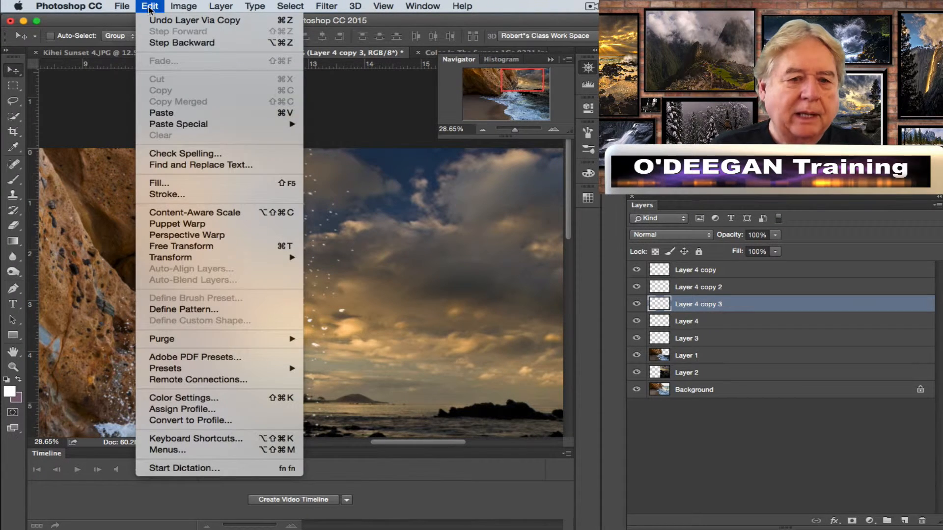
left_click(181, 246)
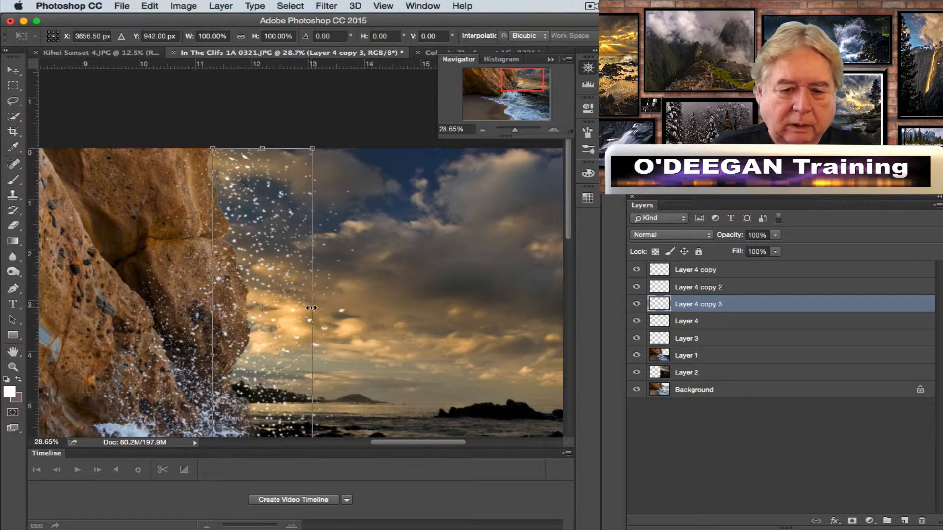
left_click_drag(310, 308, 332, 308)
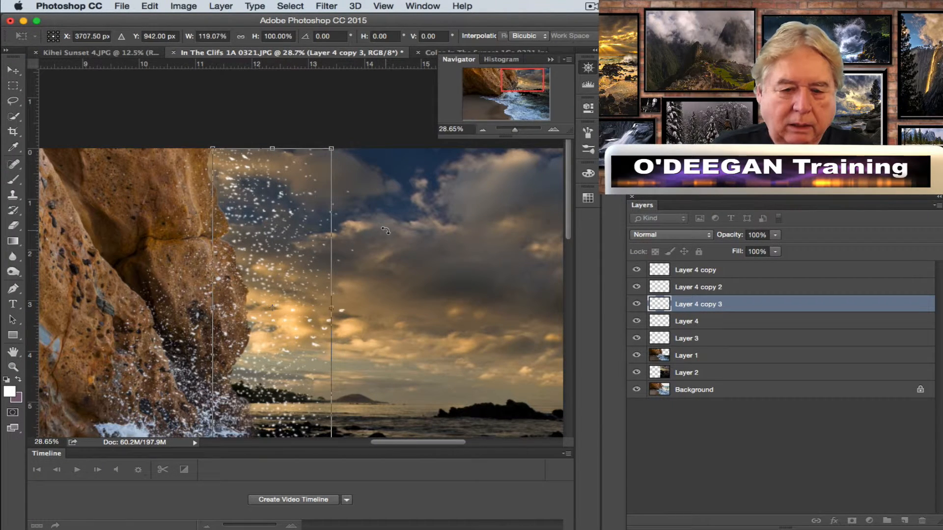
left_click_drag(384, 231, 421, 278)
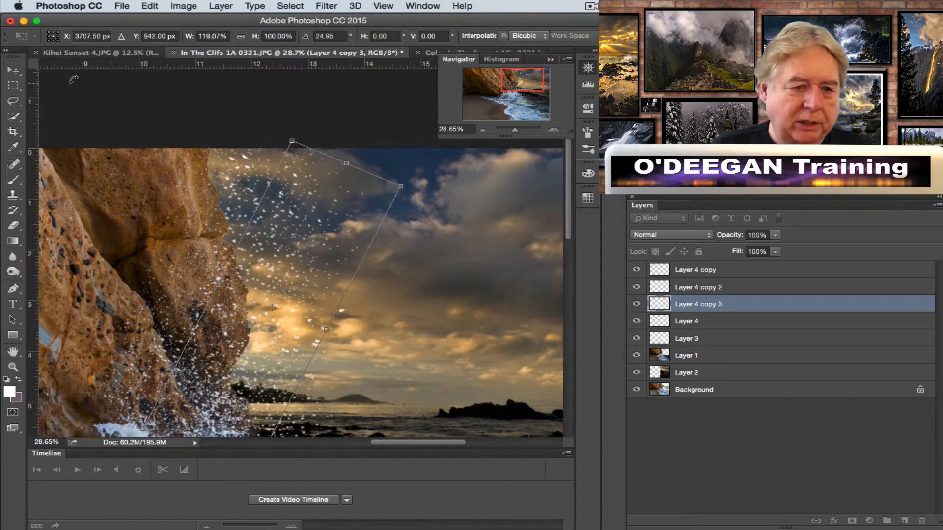
left_click(13, 72)
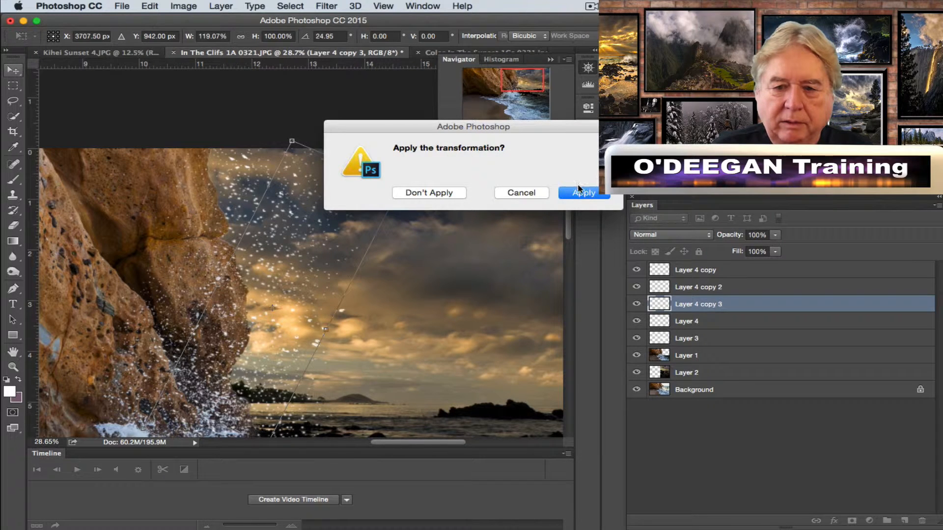
left_click(579, 191)
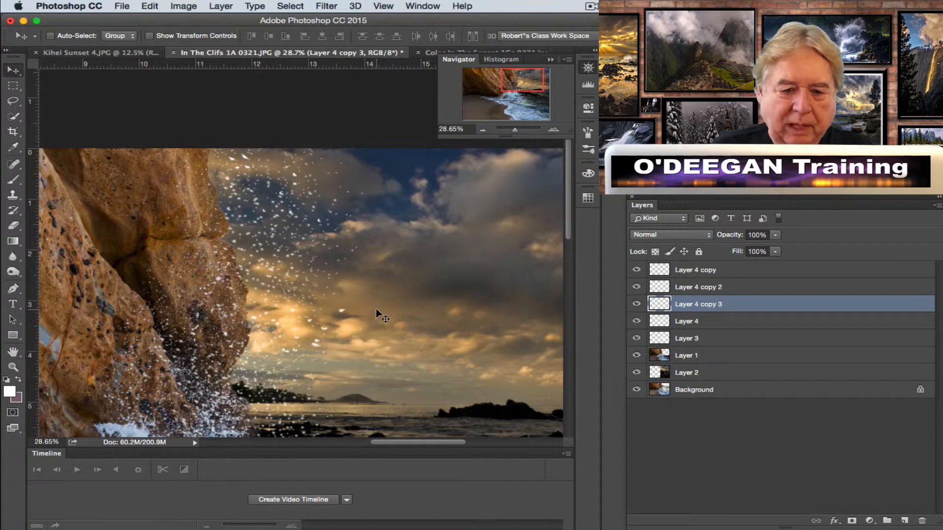
- Duplicate Layer 4 copy 3 and free transform the new copy to 66.98% width, then apply the transformation
left_click_drag(378, 314, 378, 313, "alt")
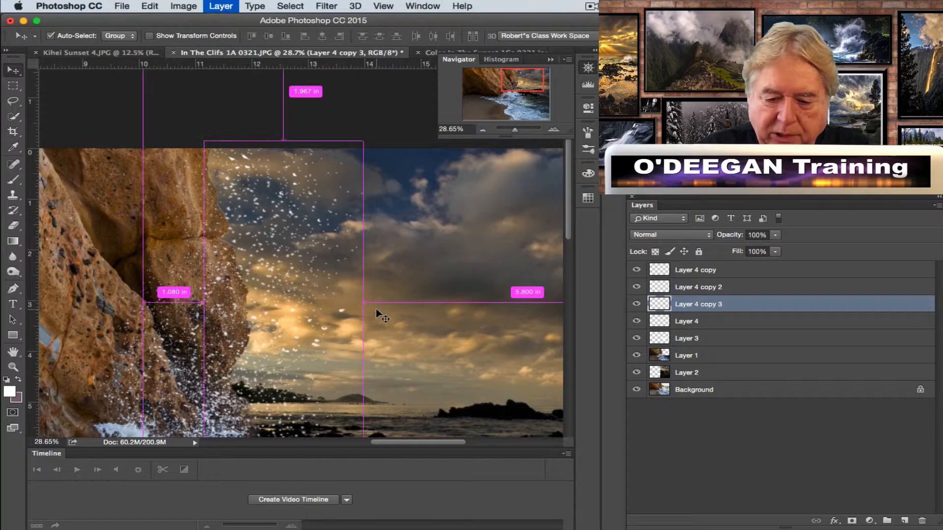
left_click(150, 6)
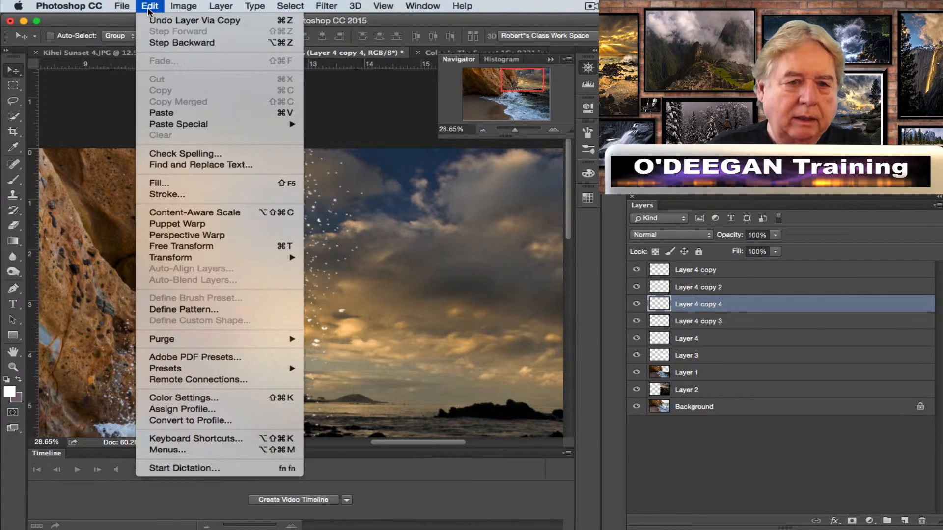
left_click(181, 247)
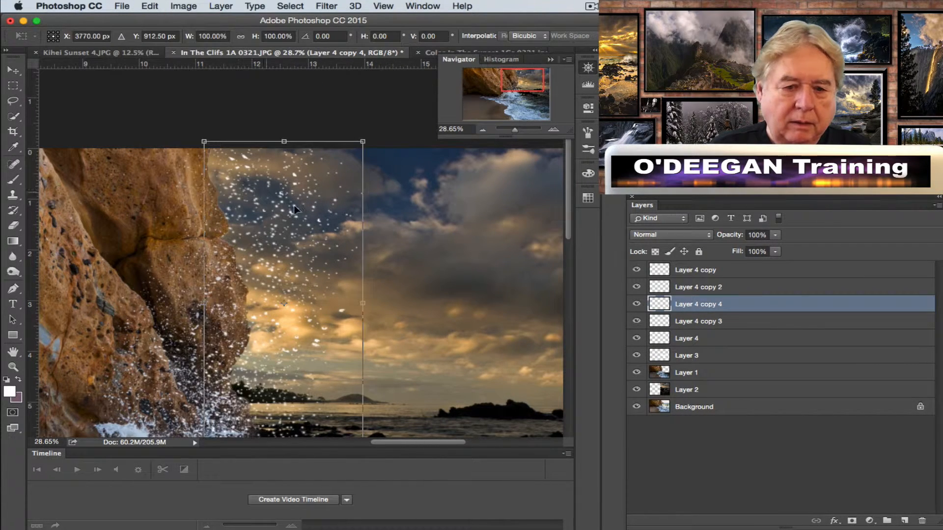
left_click_drag(368, 295, 310, 303)
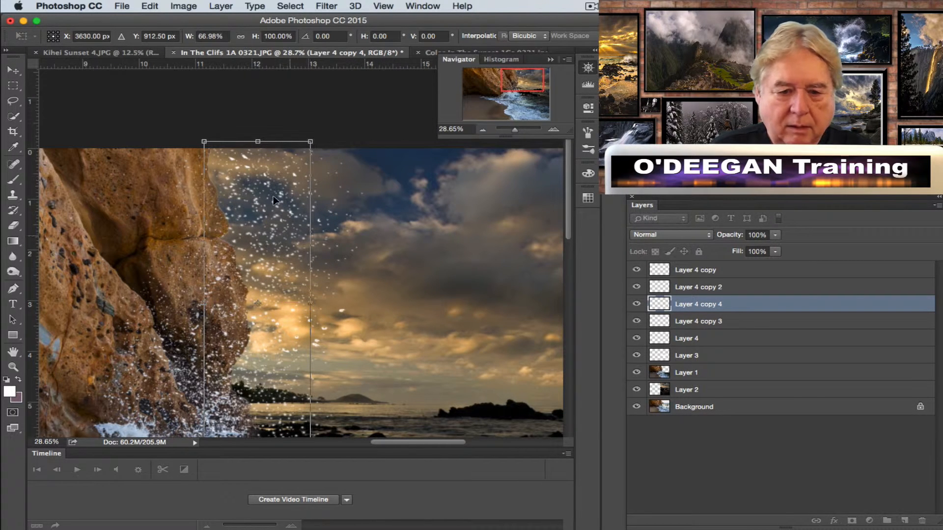
left_click(14, 73)
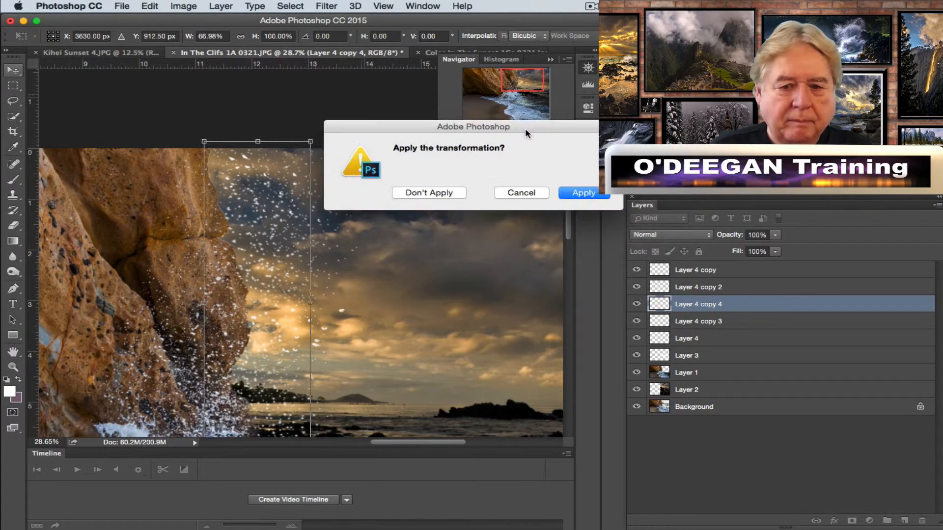
left_click(589, 194)
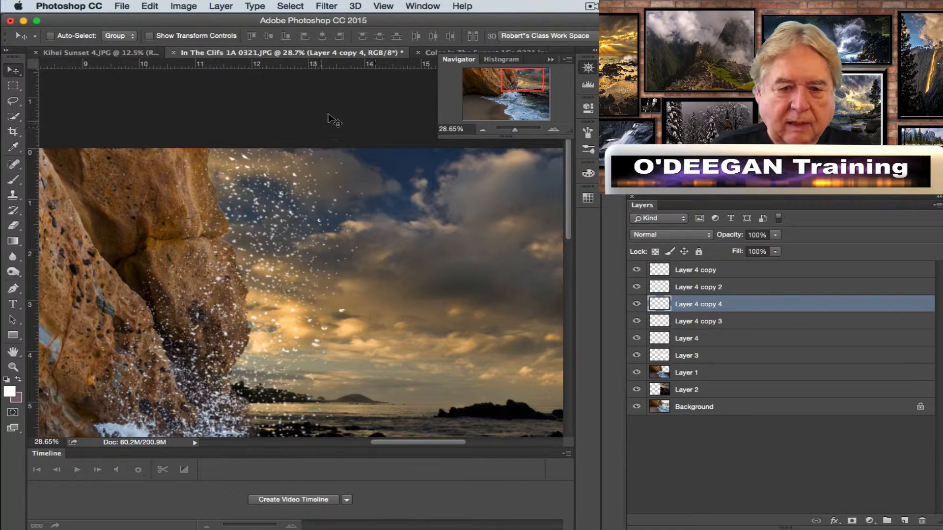
- Collapse the Navigator and flatten all the layers into a single background image
left_click_drag(516, 134, 512, 134)
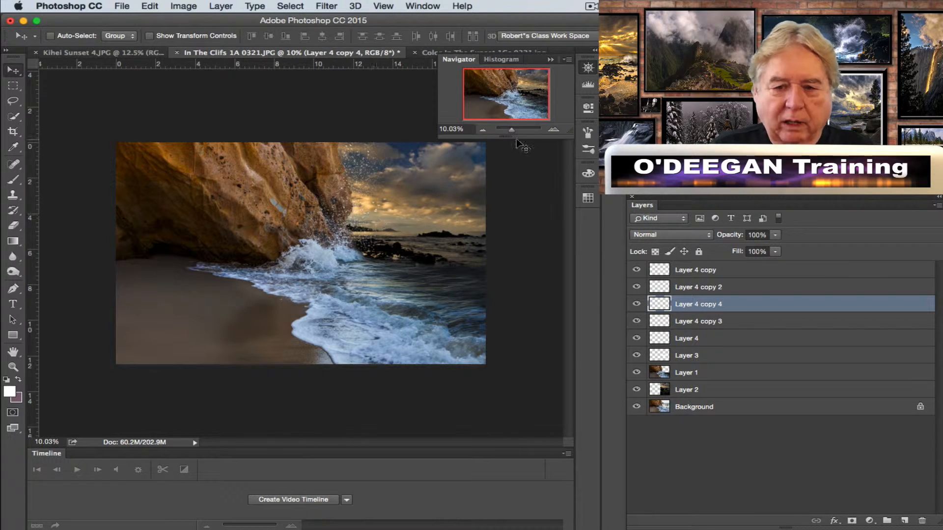
left_click_drag(511, 131, 513, 133)
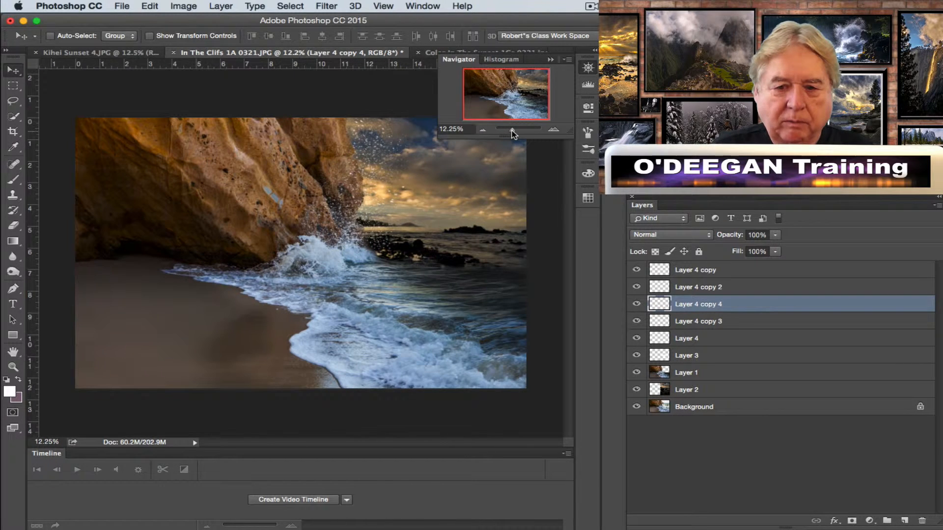
left_click(551, 59)
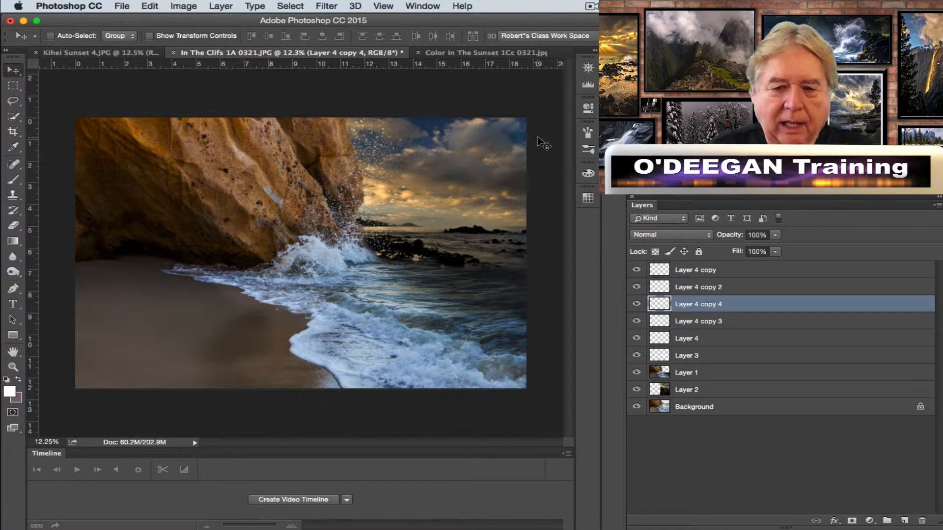
left_click(220, 7)
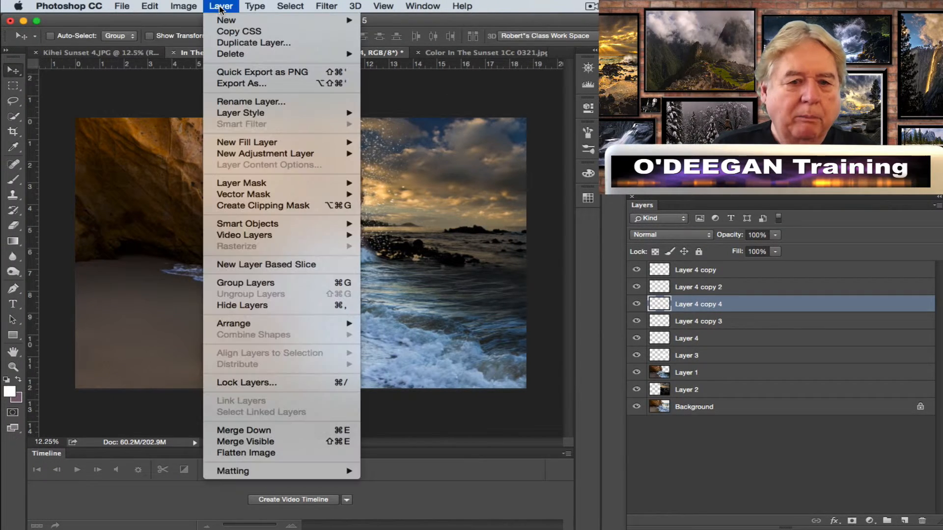
left_click(233, 455)
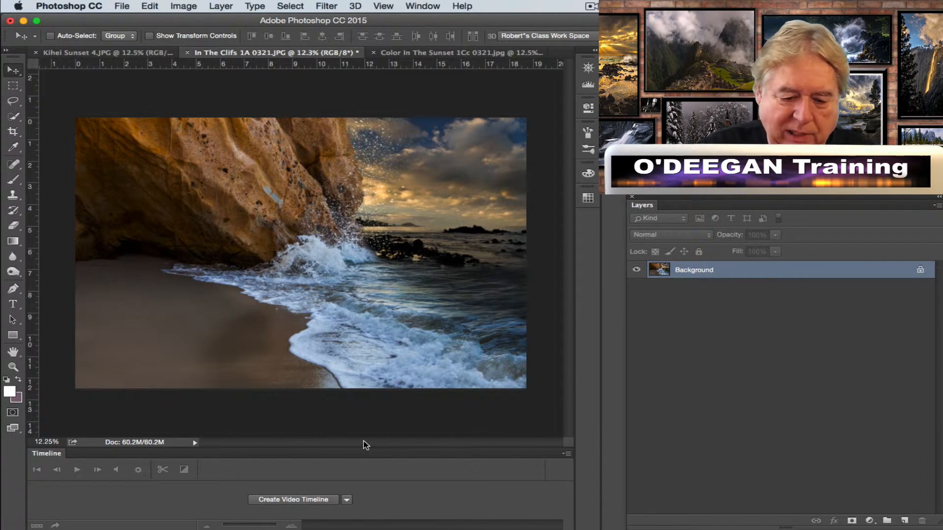
- Crop the image to about 17.36 in wide, cutting off the lower beach and surf and a strip along the cliff side
key("c")
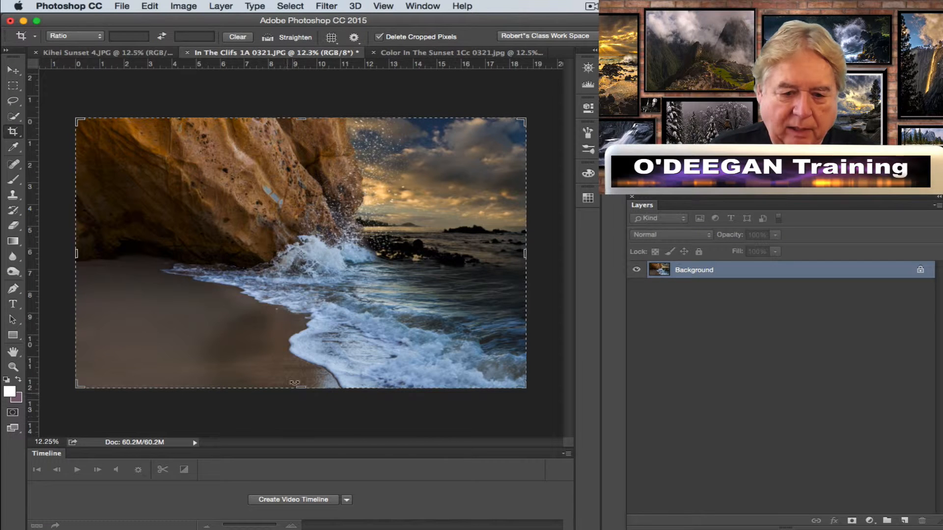
left_click_drag(298, 387, 302, 351)
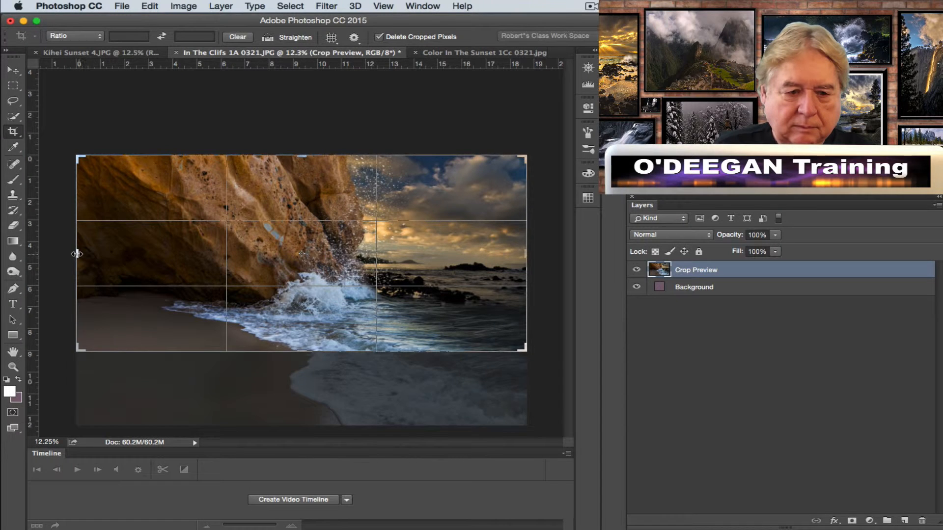
left_click_drag(75, 254, 92, 254)
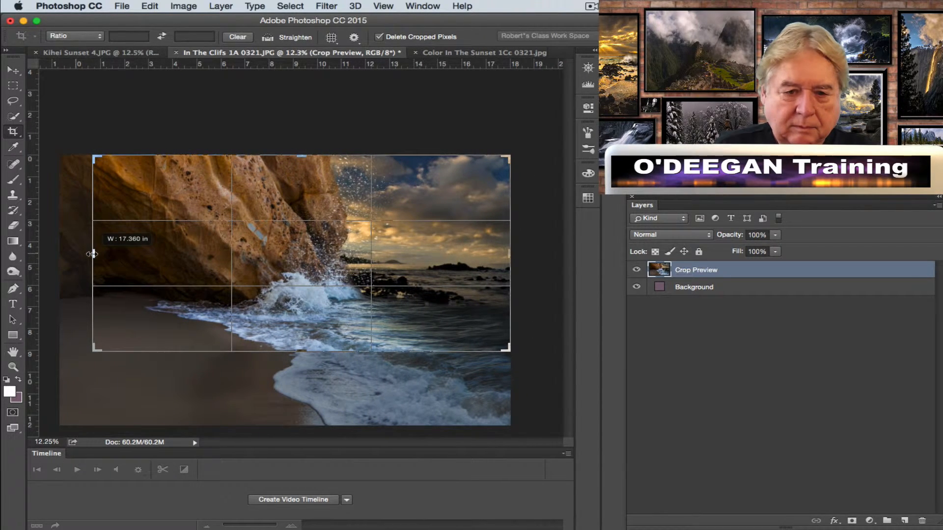
left_click_drag(92, 254, 92, 254)
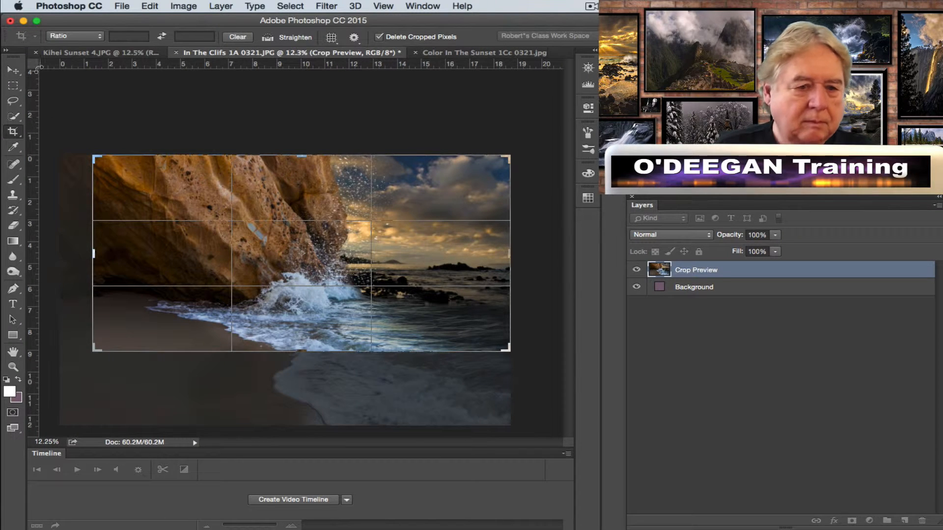
left_click(16, 71)
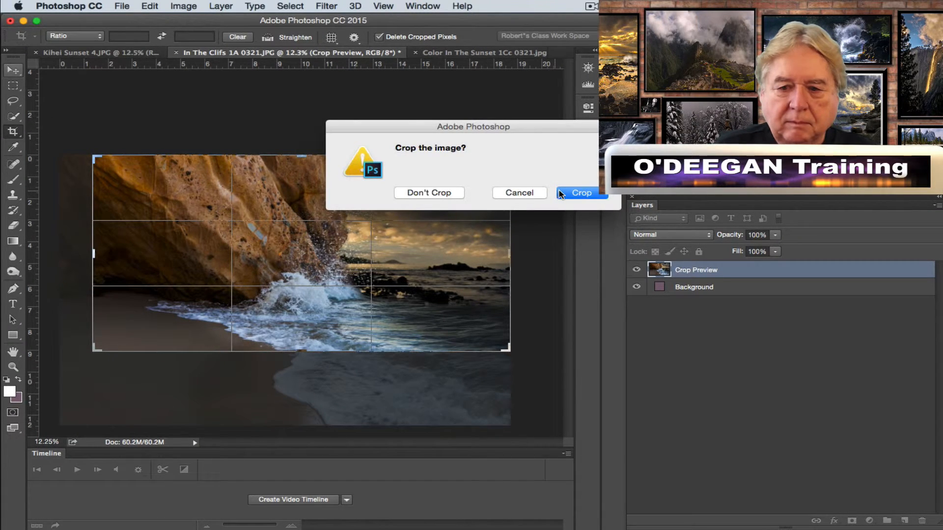
left_click(561, 193)
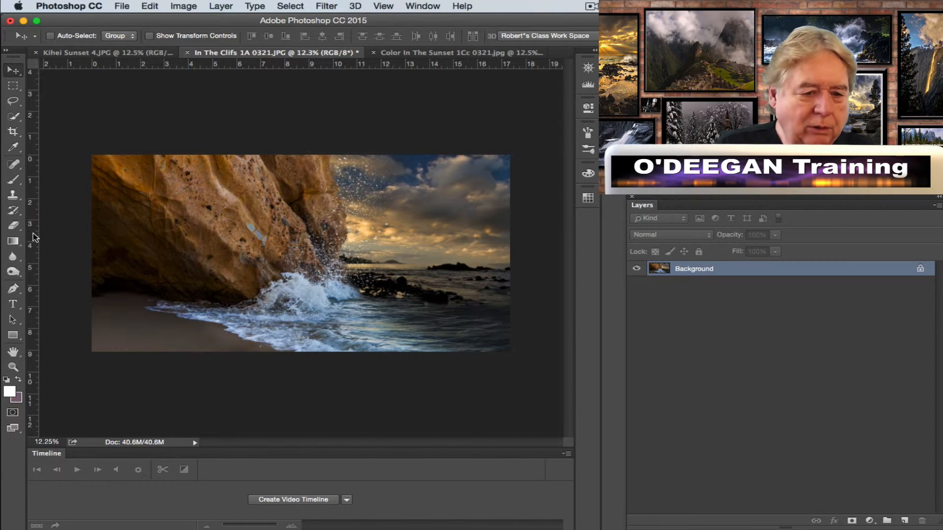
- Burn the midtones of the crashing wave at the foot of the cliff to darken its foam
left_click(13, 273)
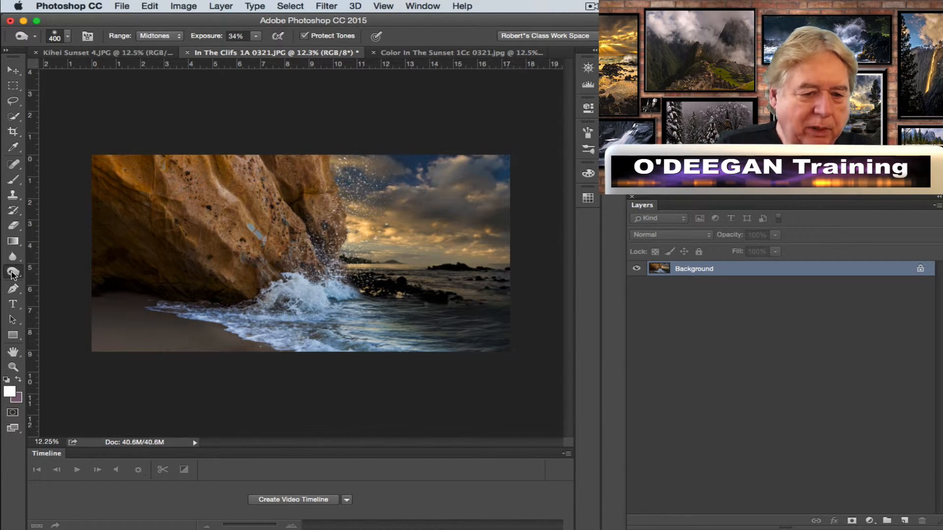
left_click_drag(13, 273, 49, 284)
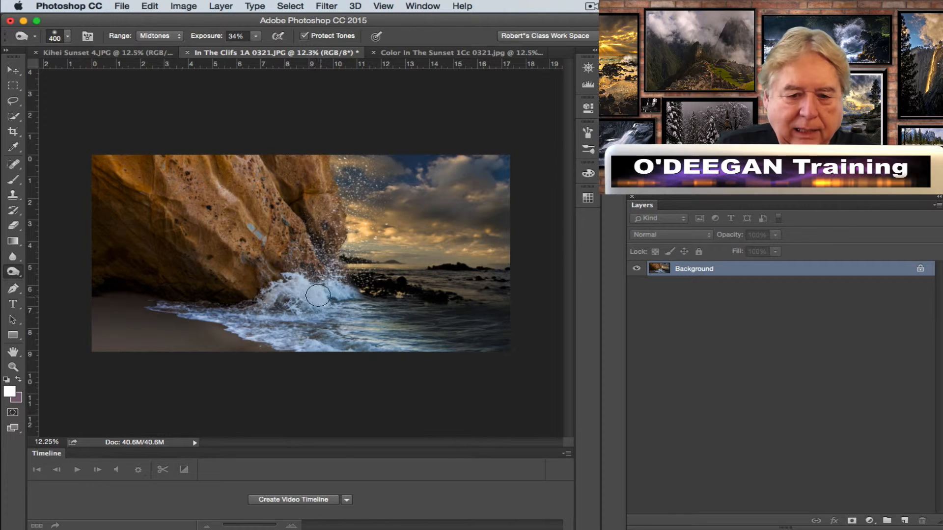
mouse_move(318, 296)
left_mouse_down()
mouse_move(290, 303)
mouse_move(311, 312)
mouse_move(344, 299)
mouse_move(309, 291)
mouse_move(317, 280)
mouse_move(351, 295)
mouse_move(331, 310)
mouse_move(294, 313)
mouse_move(245, 290)
mouse_move(274, 279)
left_mouse_up()
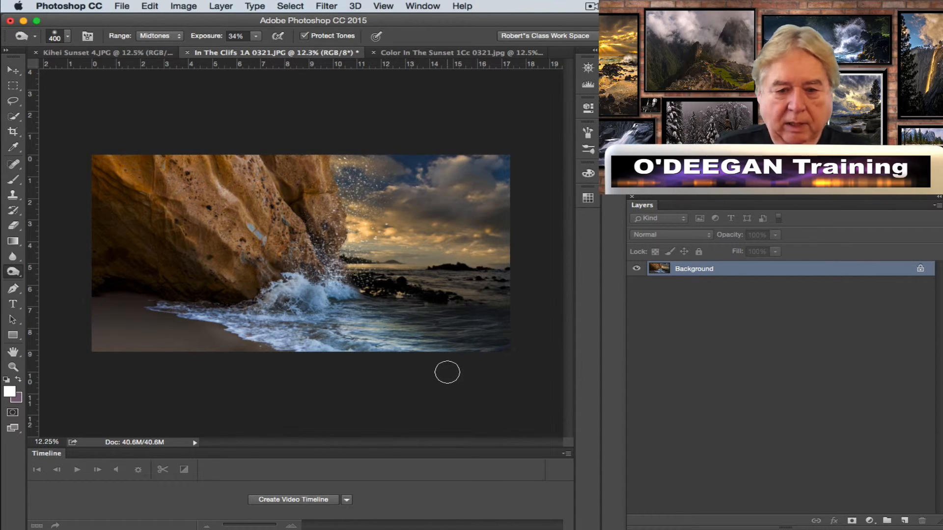